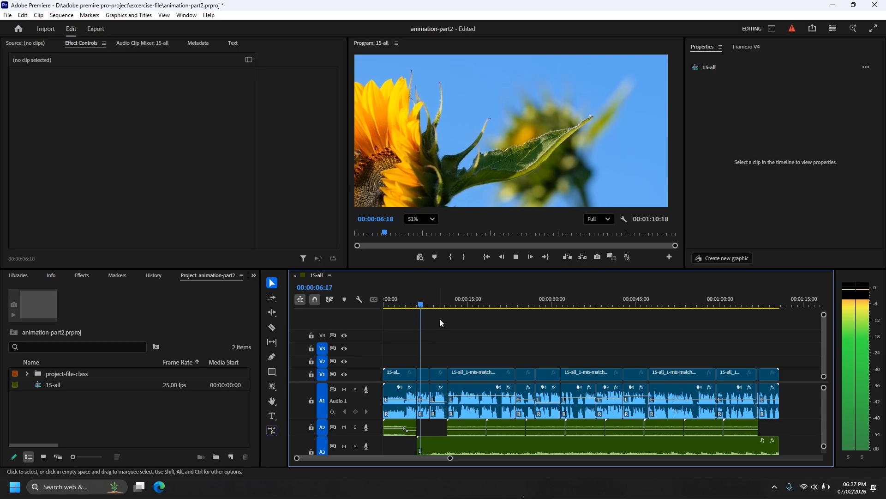
# Draw a wide rectangle shape in the frame's upper-right corner at 00:00:07:09 and nudge it slightly upward.
pyautogui.press('space')
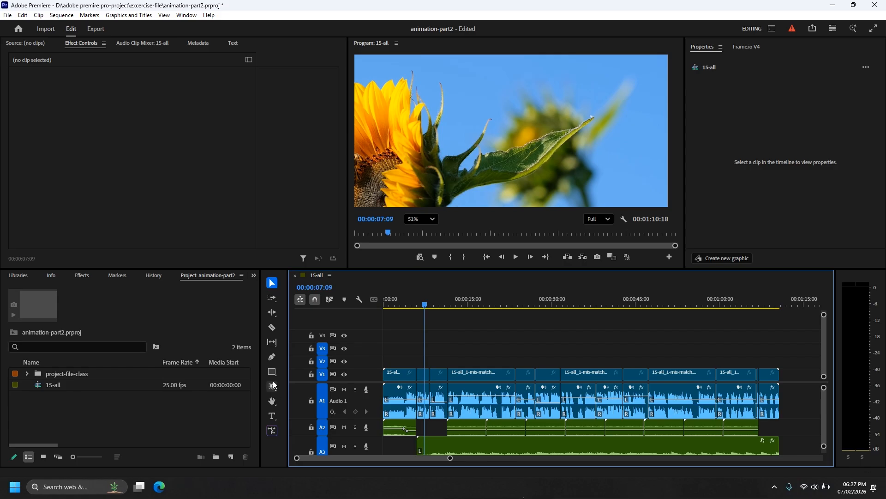
pyautogui.moveTo(271, 372); pyautogui.dragTo(297, 374)
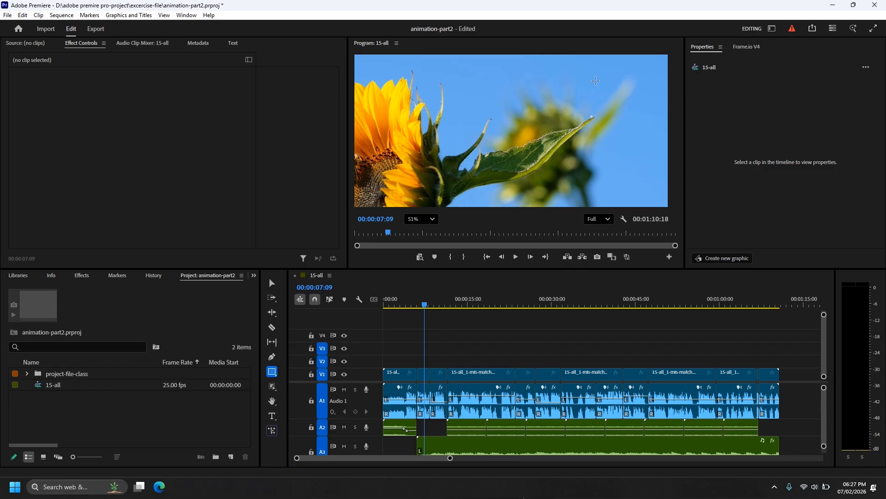
pyautogui.moveTo(569, 70); pyautogui.dragTo(669, 89)
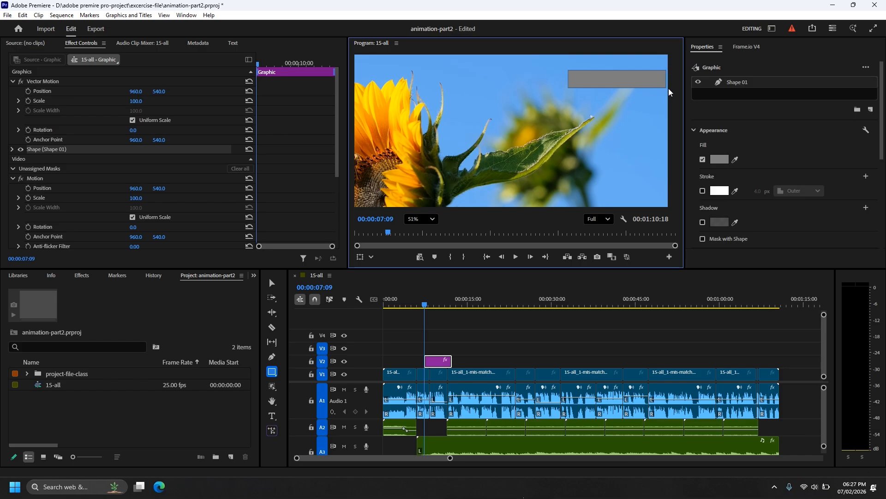
pyautogui.click(272, 282)
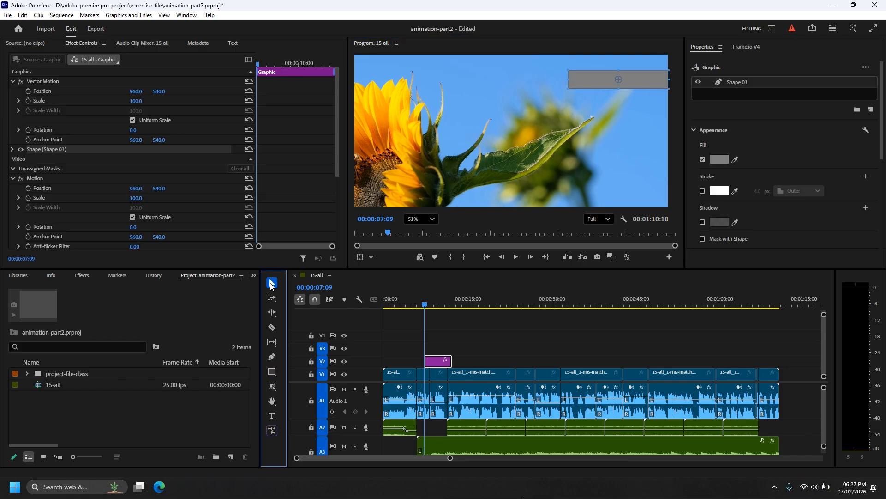
pyautogui.moveTo(643, 83); pyautogui.dragTo(644, 77)
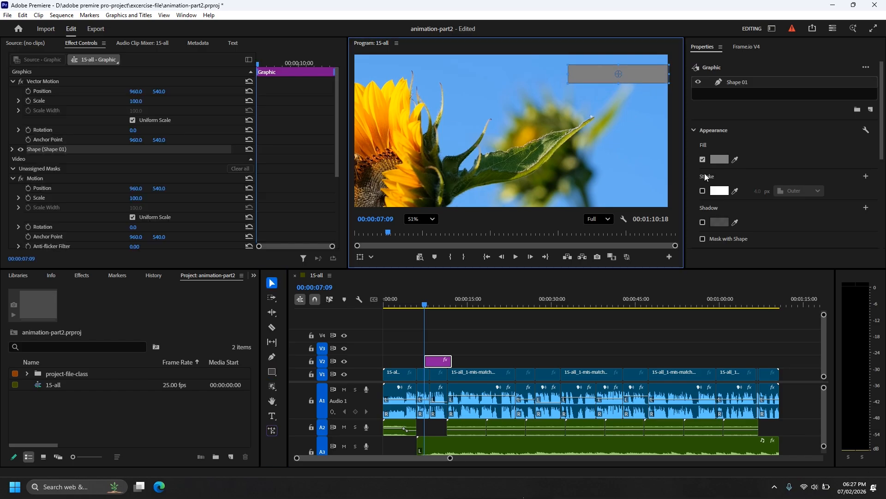
# Change the rectangle's fill to a Linear Gradient and set its starting colour stop to white (FFFFFF).
pyautogui.click(720, 159)
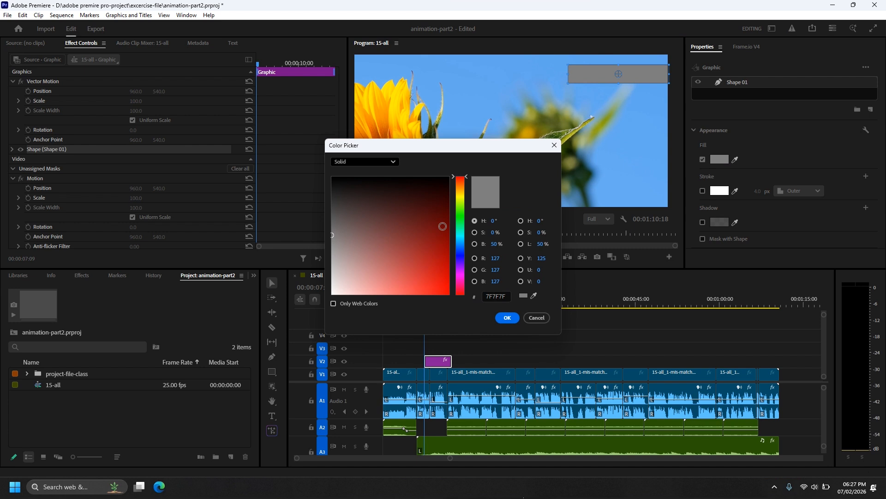
pyautogui.click(385, 162)
pyautogui.click(367, 188)
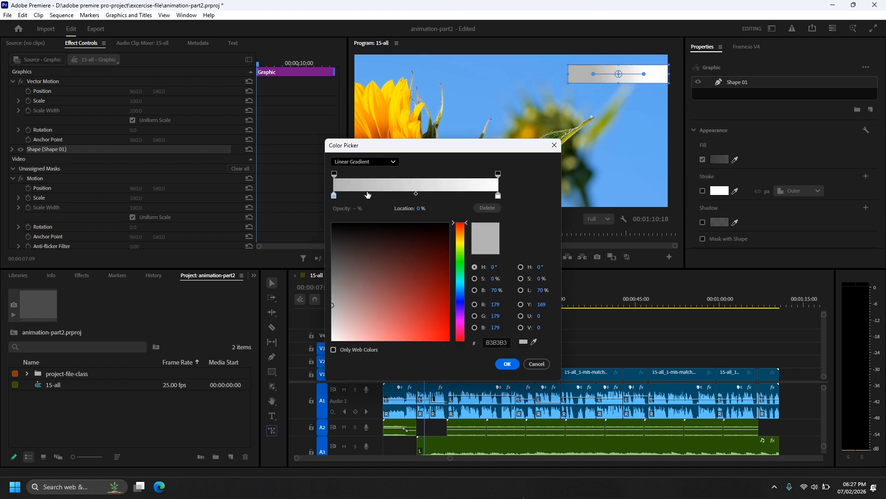
pyautogui.click(333, 198)
pyautogui.moveTo(334, 311); pyautogui.dragTo(324, 358)
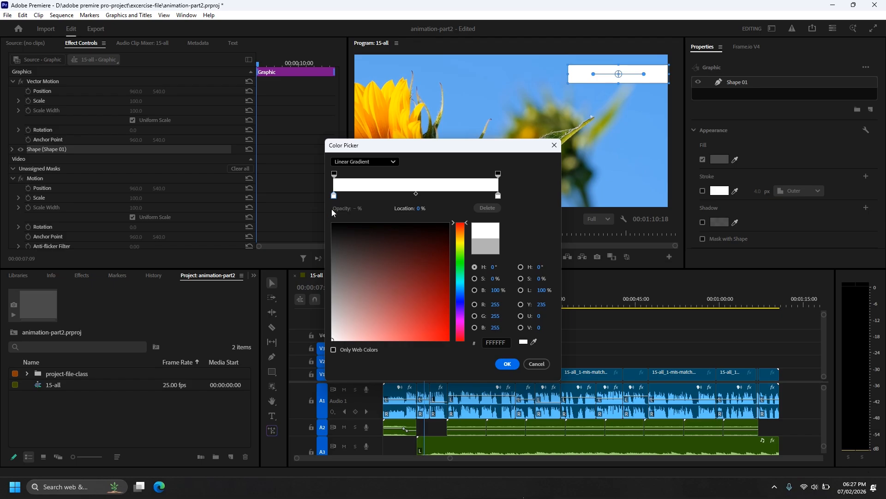
# Set the gradient's starting opacity stop to 0% and its ending opacity stop to 25%, and apply the fill.
pyautogui.click(335, 174)
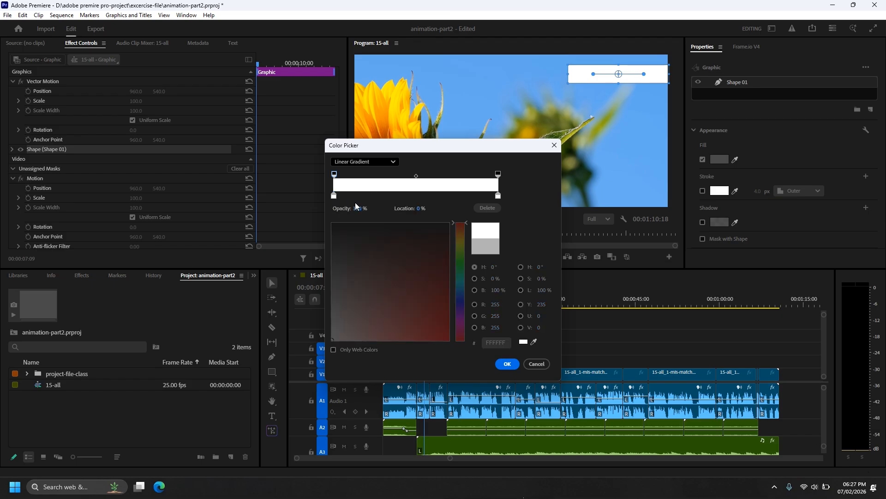
pyautogui.moveTo(355, 207); pyautogui.dragTo(224, 207)
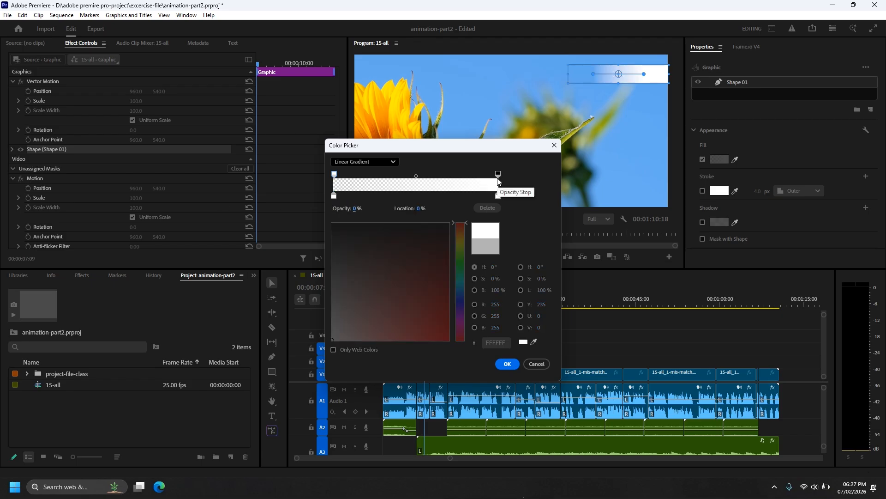
pyautogui.click(498, 176)
pyautogui.click(358, 208)
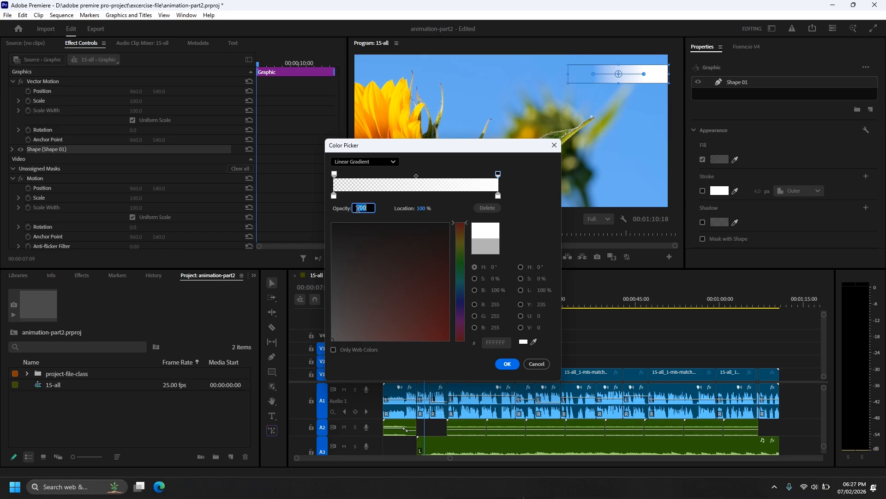
pyautogui.write('25')
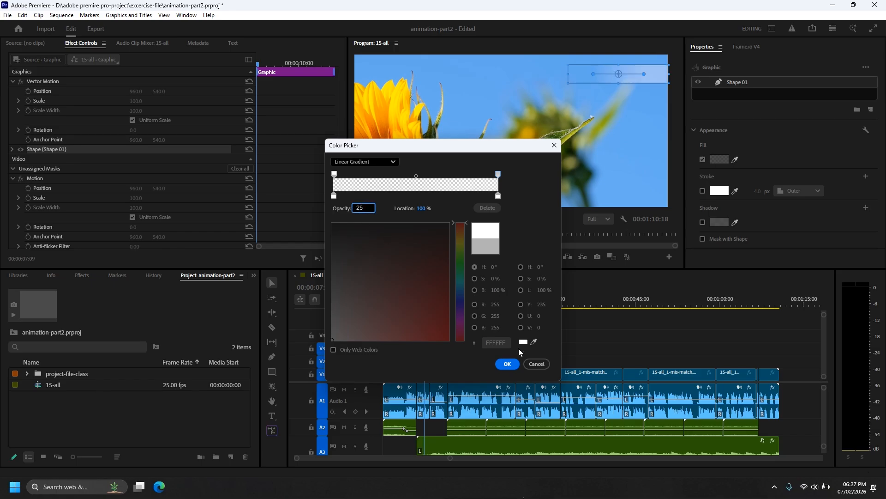
pyautogui.click(507, 363)
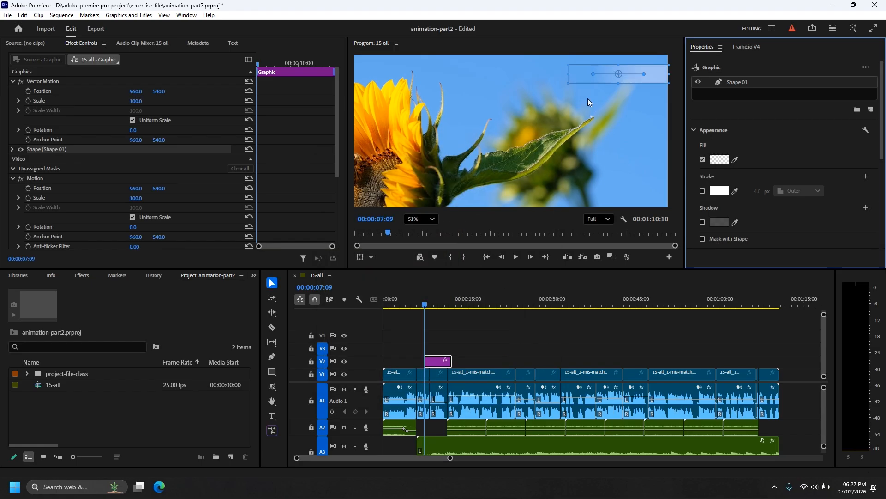
# Move the gradient's start handle to the rectangle's left edge and check the softened fade in the frame.
pyautogui.moveTo(592, 74); pyautogui.dragTo(570, 74)
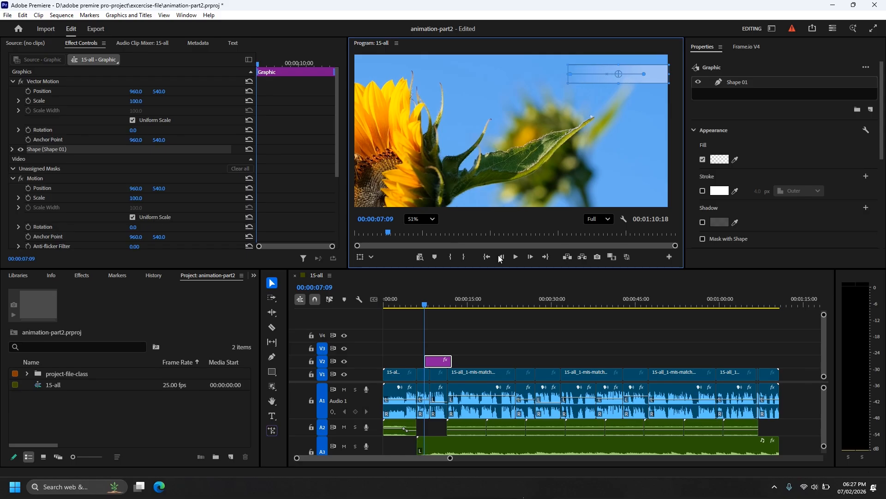
pyautogui.click(672, 139)
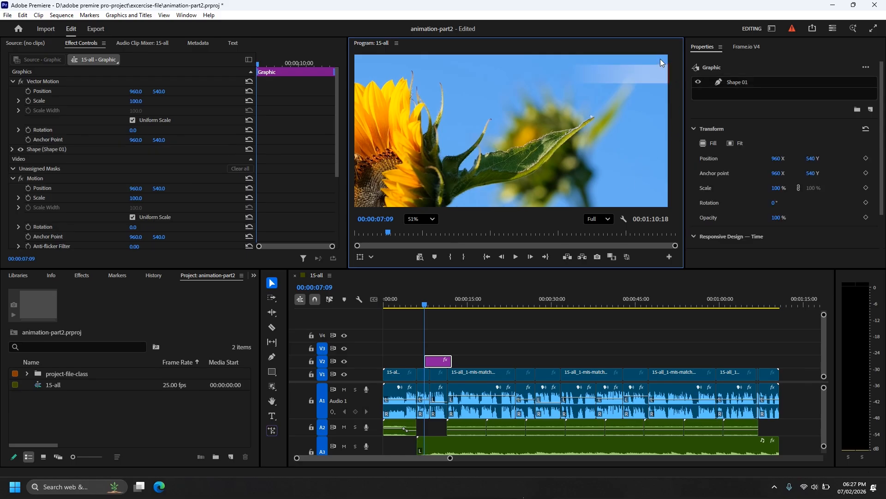
pyautogui.scroll(4, 660, 59)
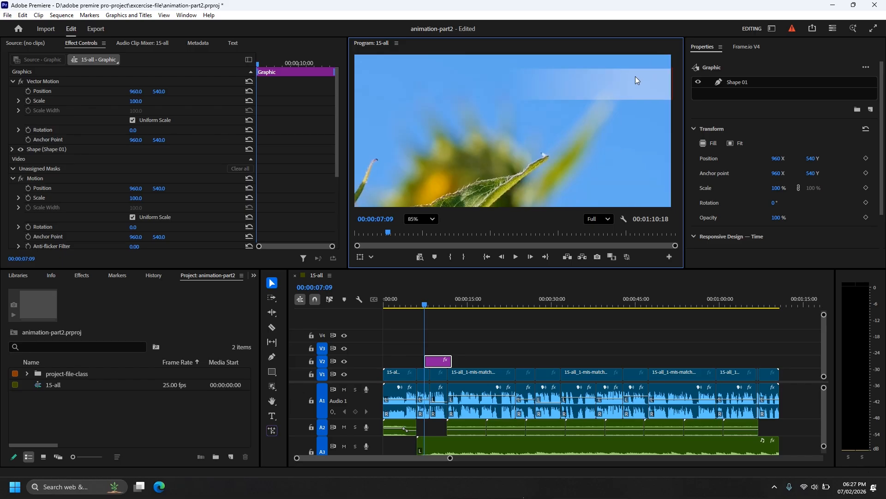
pyautogui.scroll(-4, 635, 79)
pyautogui.click(423, 221)
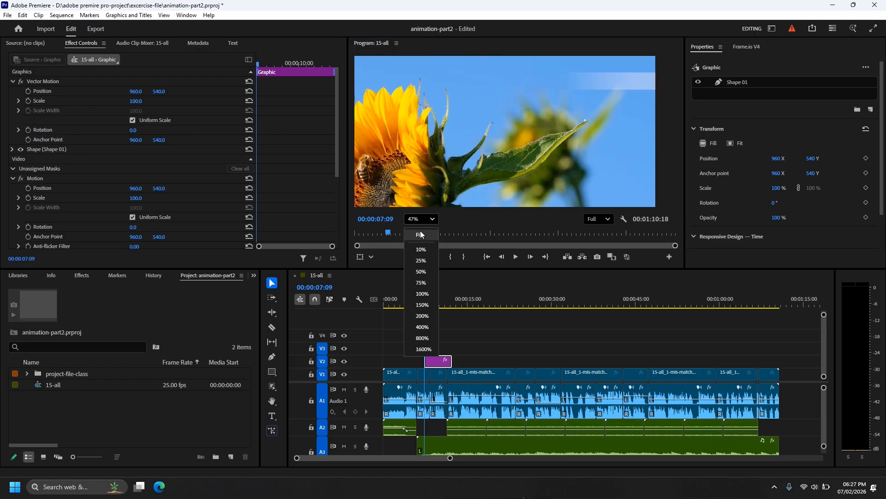
pyautogui.click(421, 237)
pyautogui.scroll(2, 649, 57)
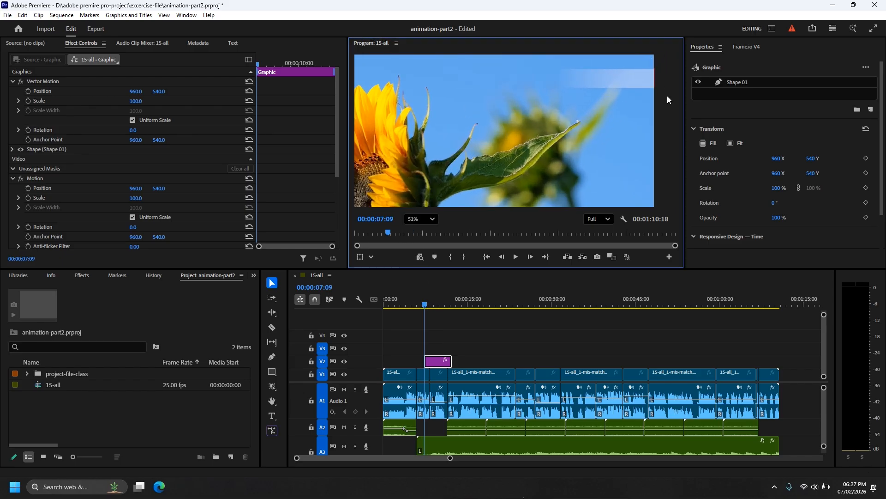
# Keyframe the rectangle shape's Opacity from 0% at 00:00:07:09 to 99% at 00:00:08:08.
pyautogui.click(638, 79)
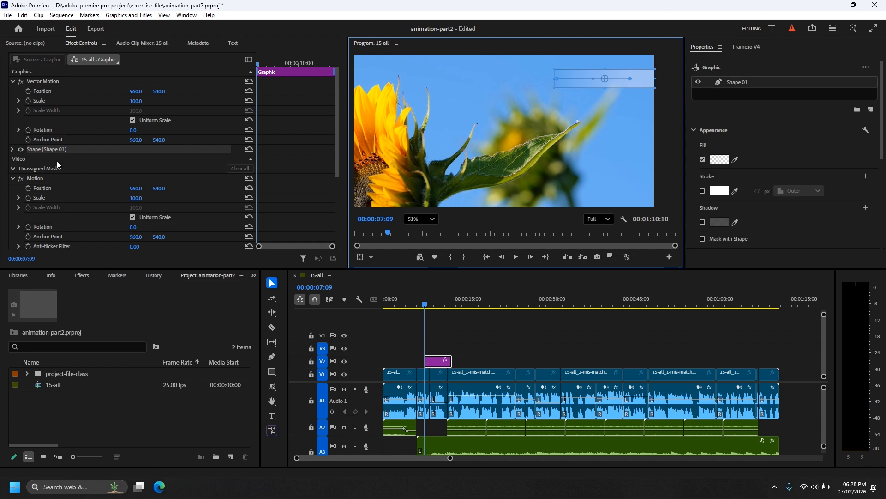
pyautogui.click(12, 150)
pyautogui.scroll(-5, 85, 201)
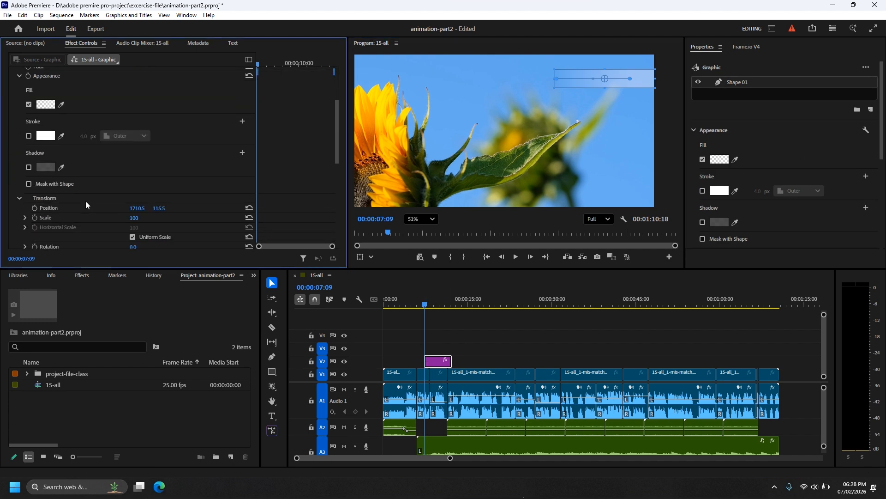
pyautogui.scroll(-1, 85, 201)
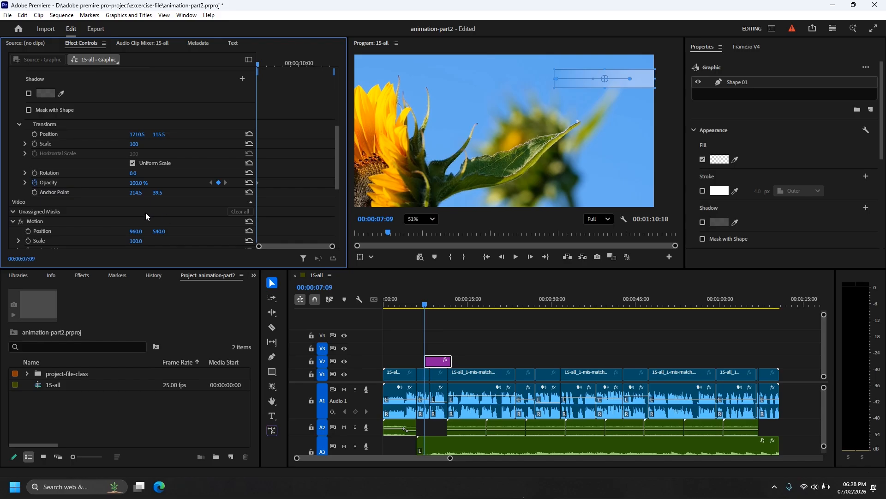
pyautogui.moveTo(138, 183); pyautogui.dragTo(124, 182)
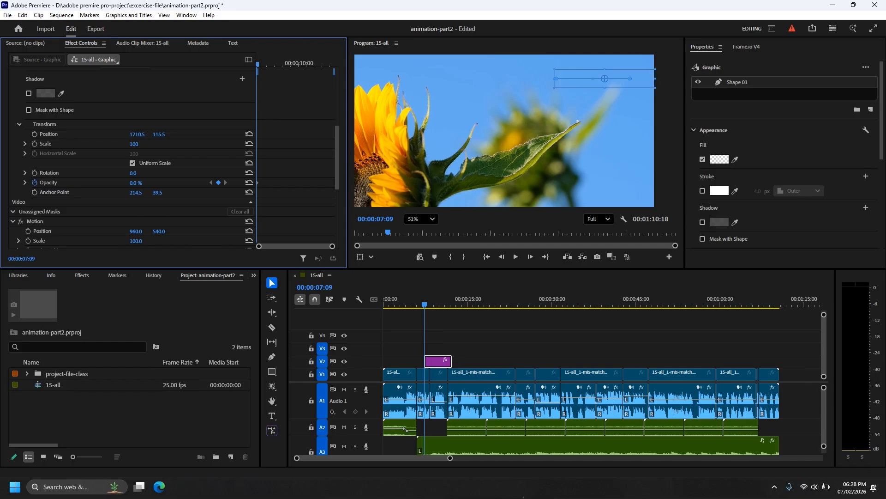
pyautogui.click(430, 305)
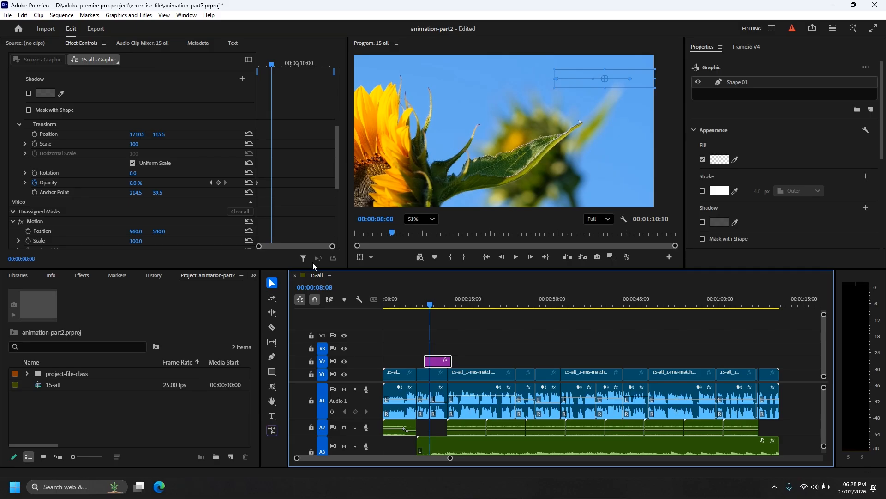
pyautogui.moveTo(135, 183); pyautogui.dragTo(153, 182)
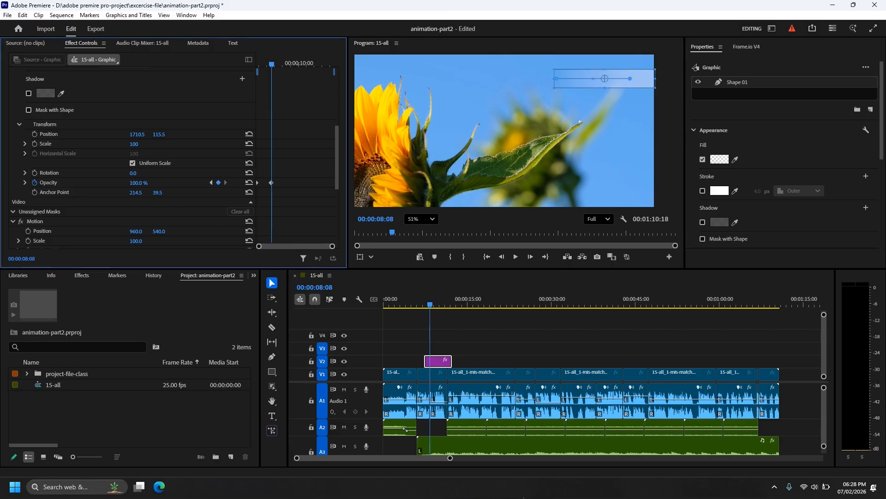
# Play and scrub the rectangle's fade-in from the start of the graphic clip.
pyautogui.click(427, 306)
pyautogui.press('Left')
pyautogui.press('Left')
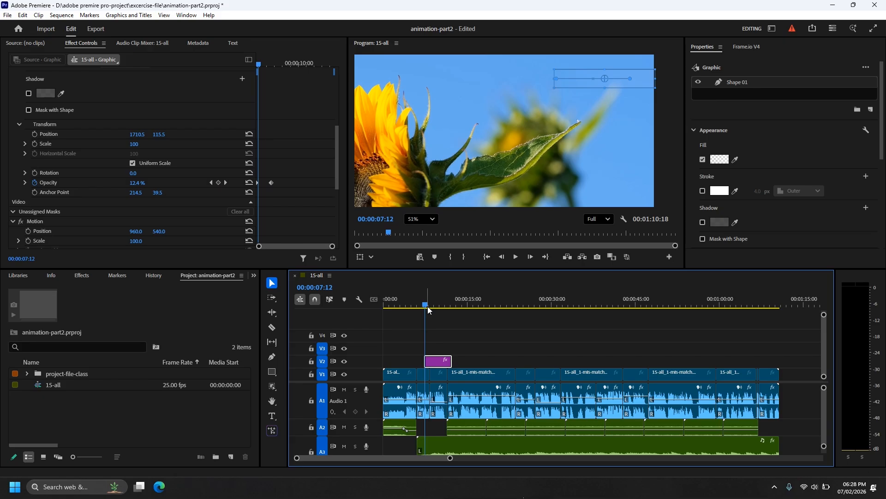
pyautogui.press('=')
pyautogui.press('=')
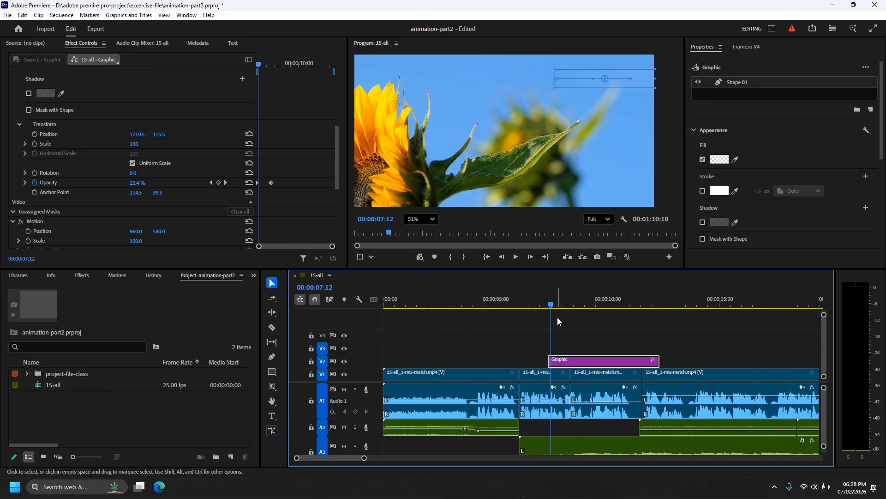
pyautogui.press('Left')
pyautogui.press('Left')
pyautogui.press('Left')
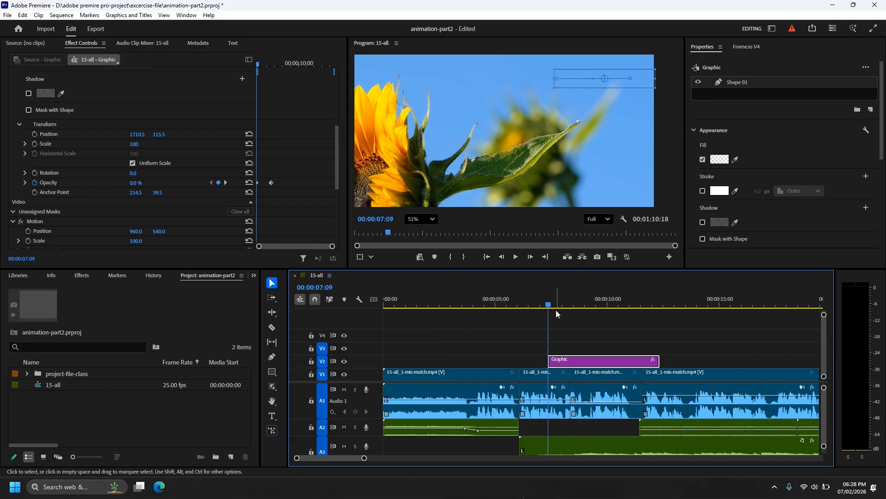
pyautogui.press('space')
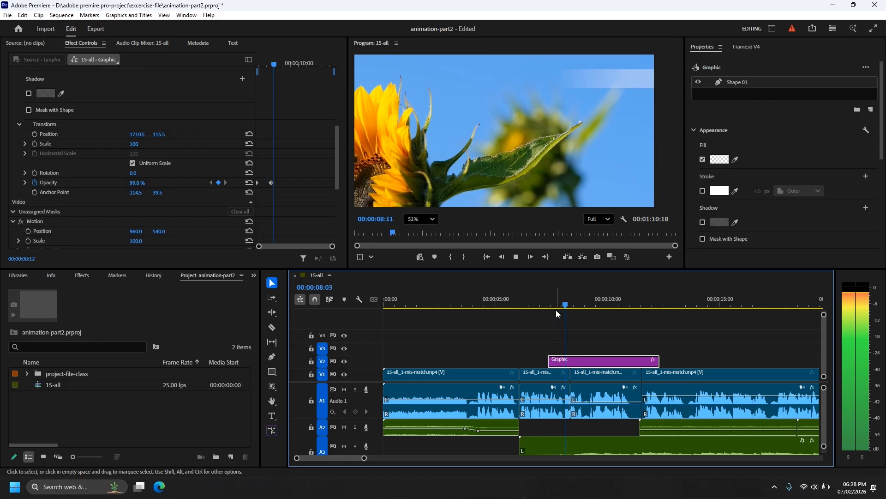
pyautogui.press('space')
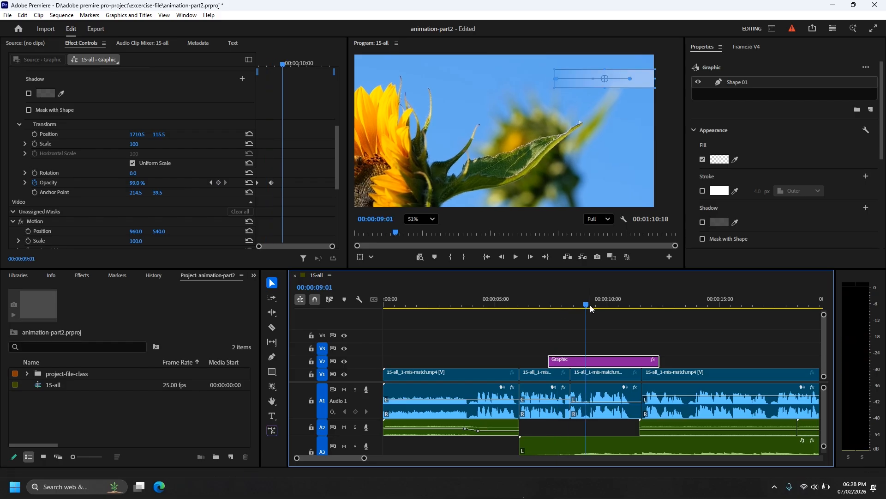
pyautogui.click(556, 306)
pyautogui.moveTo(556, 307); pyautogui.dragTo(579, 315)
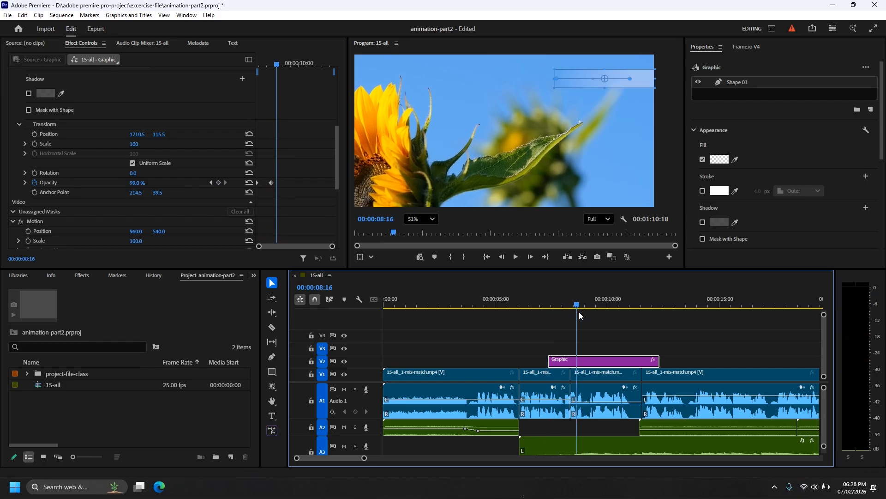
# Inspect the Opacity keyframes up close and play the sequence from the second keyframe at 00:00:08:08.
pyautogui.click(258, 247)
pyautogui.moveTo(257, 248)
pyautogui.mouseDown()
pyautogui.moveTo(267, 249)
pyautogui.moveTo(258, 252)
pyautogui.mouseUp()
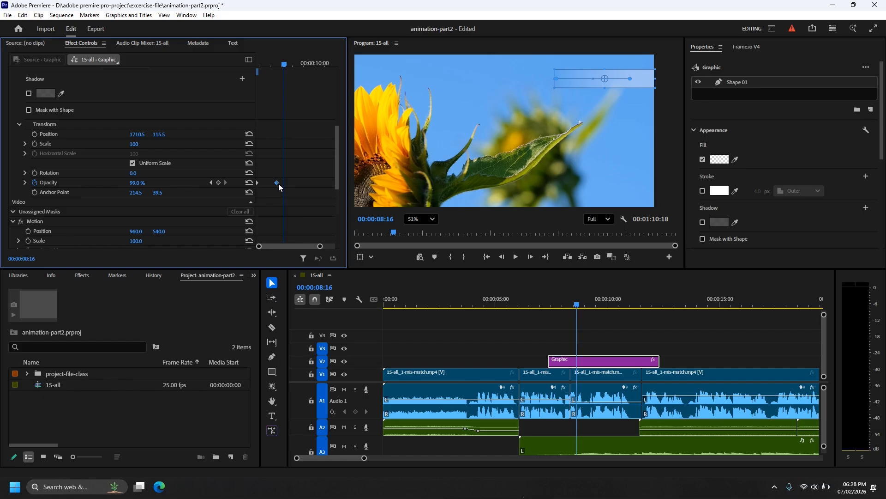
pyautogui.moveTo(277, 183)
pyautogui.mouseDown()
pyautogui.moveTo(298, 182)
pyautogui.moveTo(268, 186)
pyautogui.mouseUp()
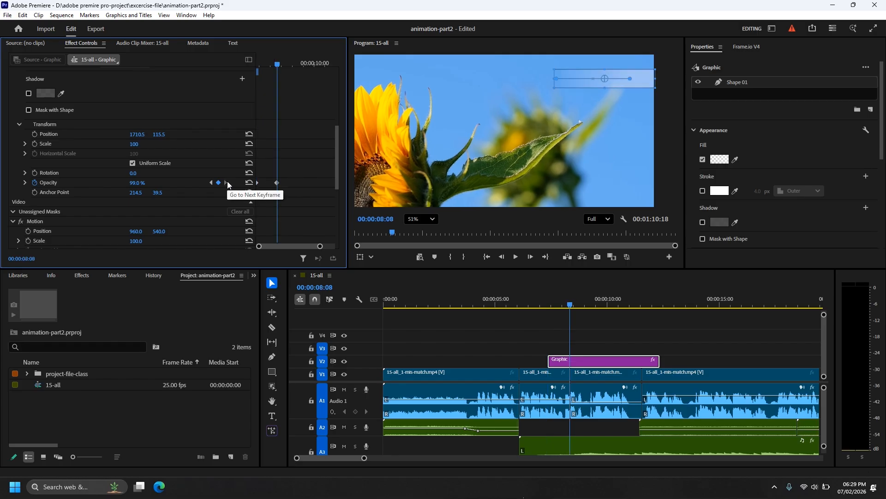
pyautogui.press('space')
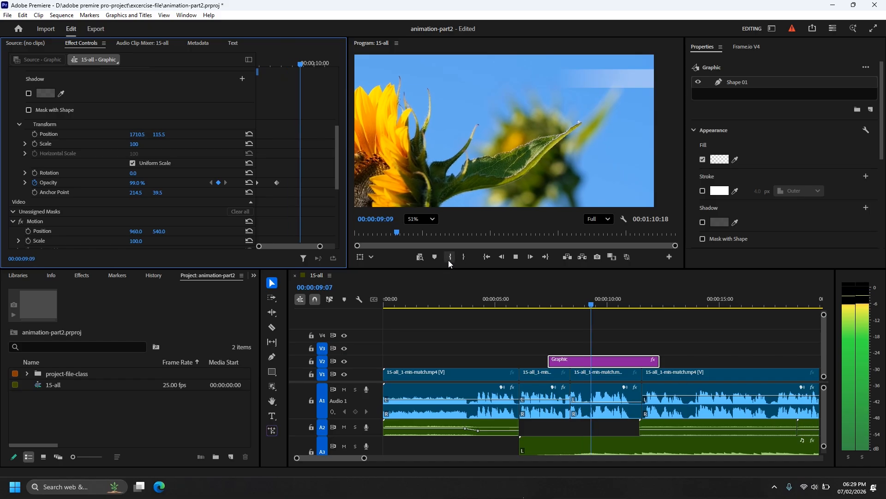
pyautogui.press('space')
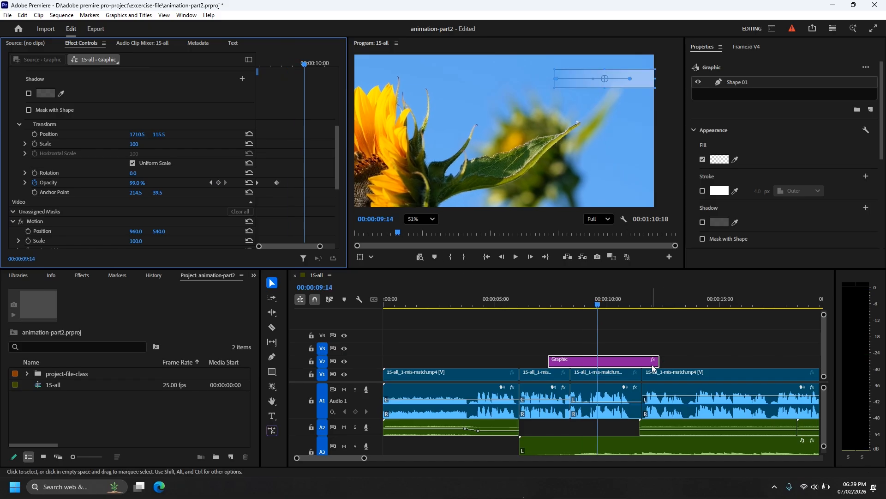
# Extend the end of the Graphic clip on V2 to just before the 20-second mark.
pyautogui.scroll(-2, 654, 369)
pyautogui.moveTo(616, 359); pyautogui.dragTo(787, 360)
pyautogui.click(552, 303)
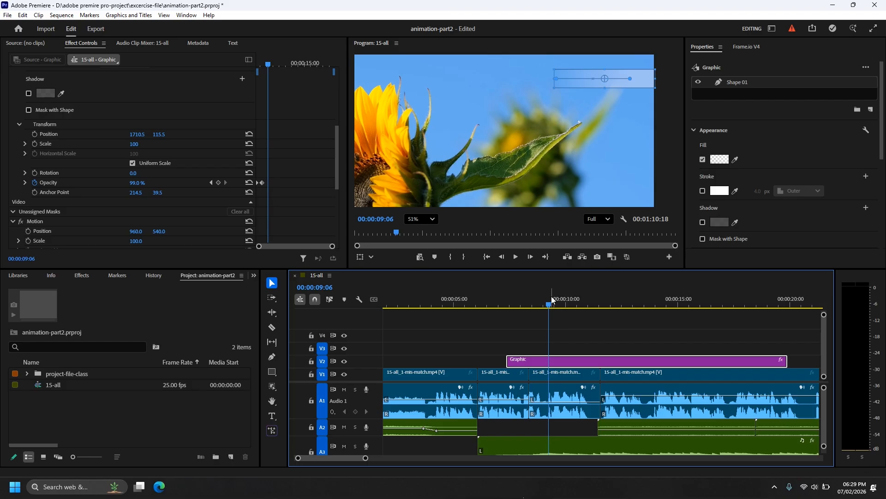
# Add the text "Bee Life Cycle" over the white gradient bar at 00:00:09:06 in the existing graphic clip.
pyautogui.click(273, 417)
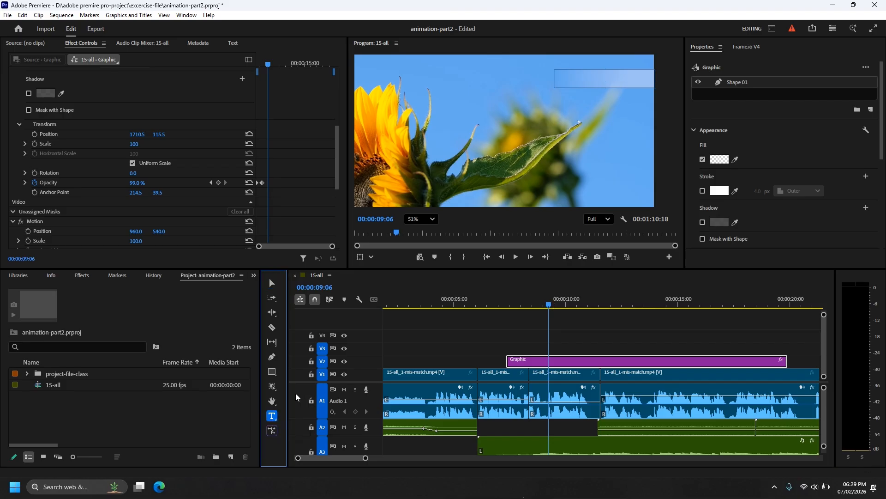
pyautogui.click(572, 82)
pyautogui.write('Bee')
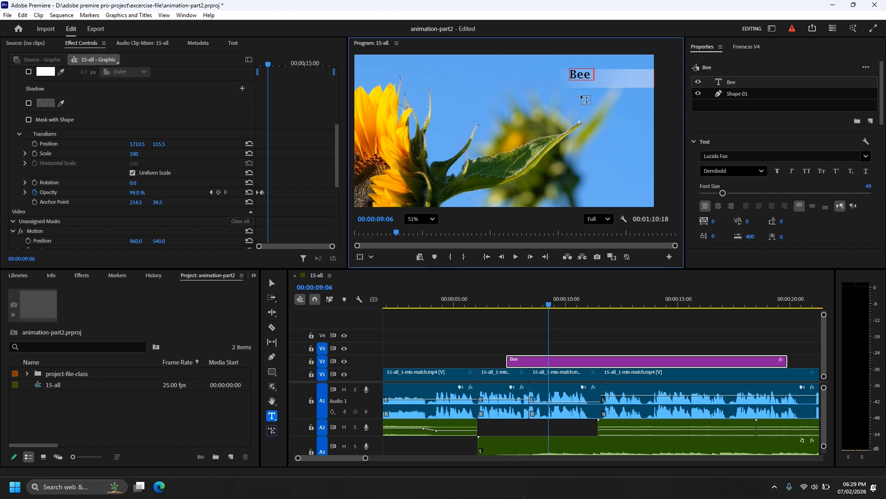
pyautogui.write(' Life Cycle')
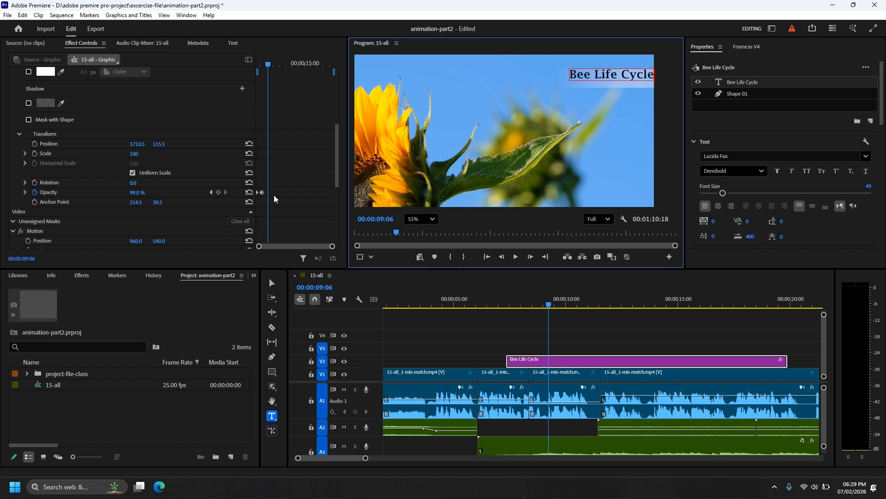
pyautogui.press('Escape')
# Set the "Bee Life Cycle" title's font size to 40 and place it near the right end of the gradient bar.
pyautogui.moveTo(628, 78); pyautogui.dragTo(624, 82)
pyautogui.moveTo(723, 193); pyautogui.dragTo(718, 194)
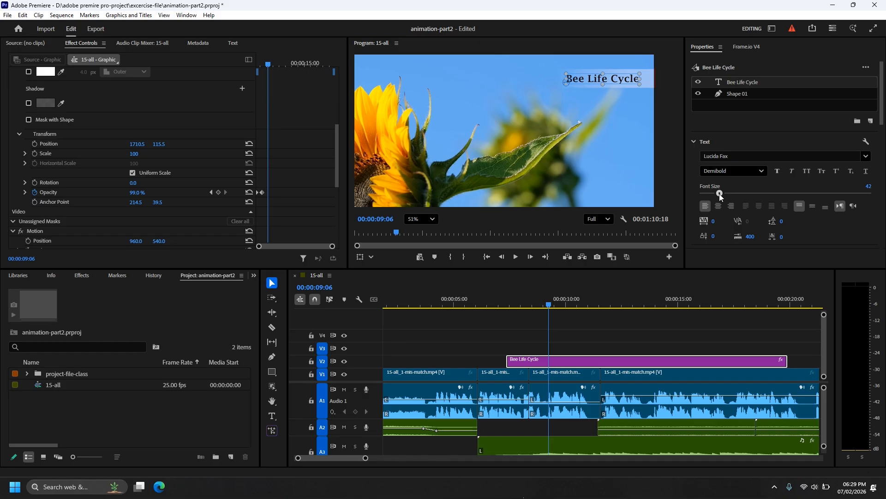
pyautogui.click(672, 104)
pyautogui.click(600, 78)
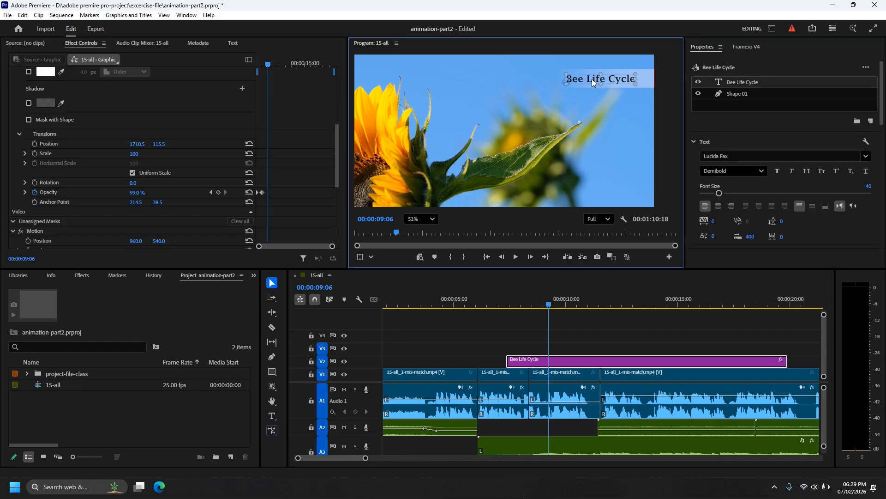
pyautogui.moveTo(593, 80); pyautogui.dragTo(605, 79)
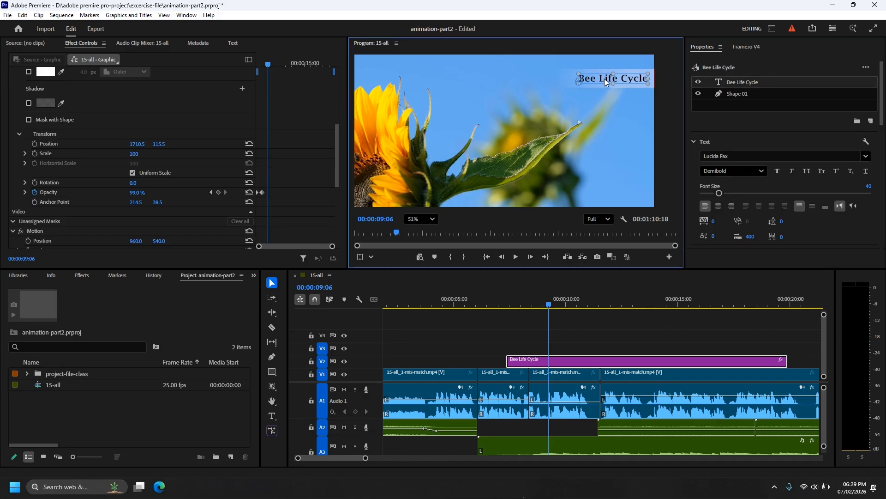
pyautogui.click(663, 112)
# Examine the title's placement on the gradient bar up close and within the whole frame.
pyautogui.scroll(5, 642, 71)
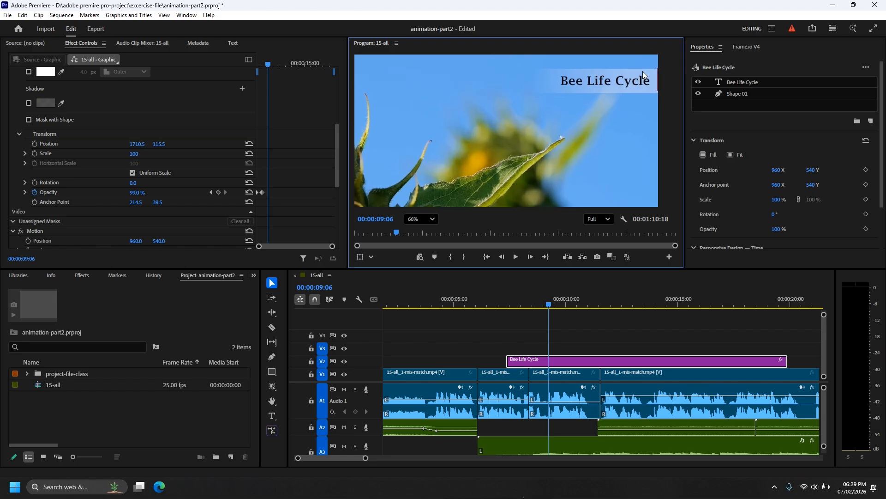
pyautogui.click(602, 90)
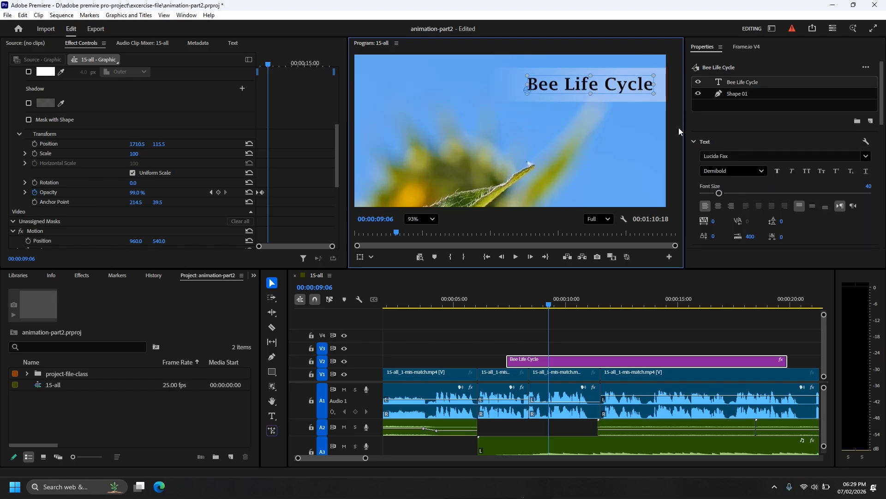
pyautogui.click(677, 127)
pyautogui.click(429, 220)
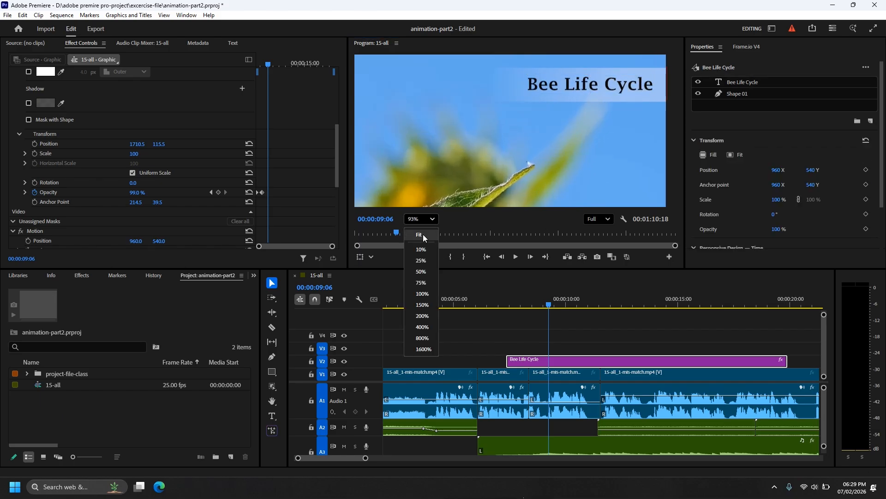
pyautogui.click(423, 234)
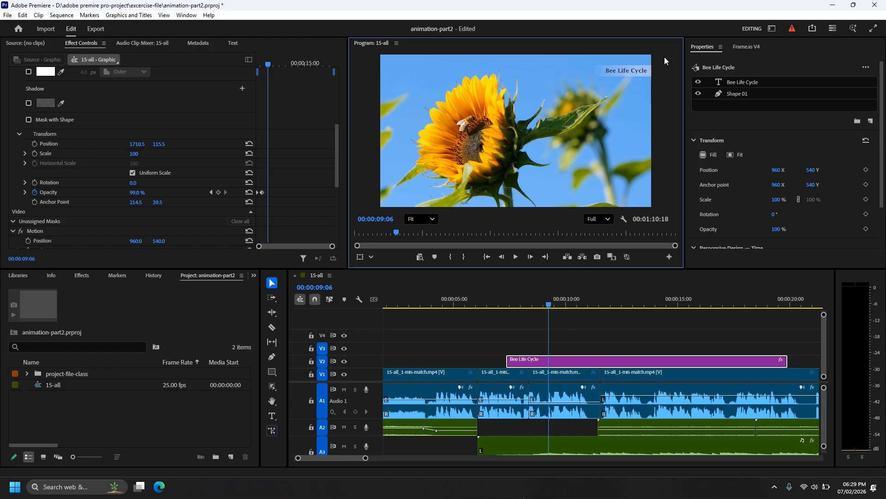
pyautogui.scroll(2, 662, 57)
# Keyframe the "Bee Life Cycle" text's Opacity from 0% at 00:00:09:06 to 100% at 00:00:11:10.
pyautogui.click(636, 81)
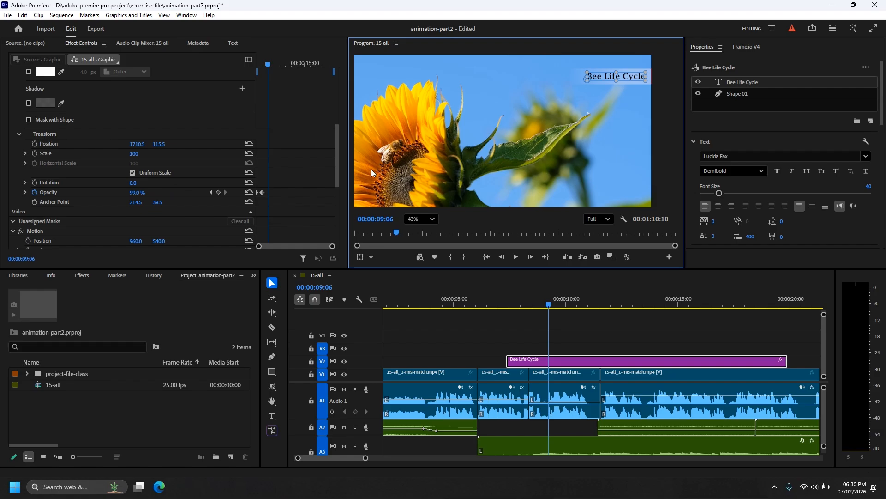
pyautogui.moveTo(336, 162); pyautogui.dragTo(340, 107)
pyautogui.click(12, 142)
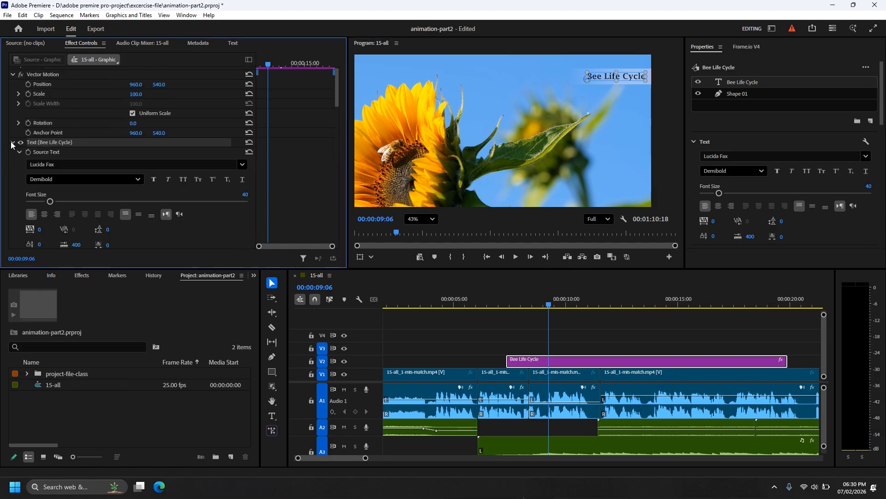
pyautogui.click(9, 172)
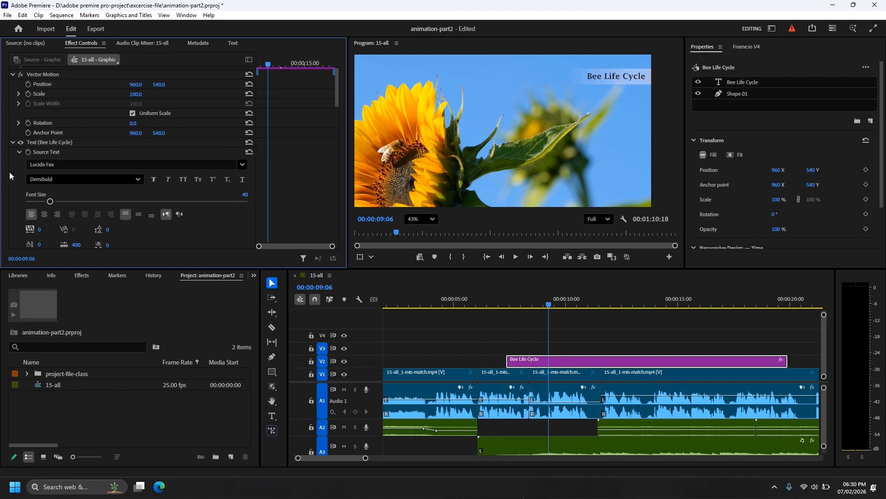
pyautogui.scroll(-4, 15, 179)
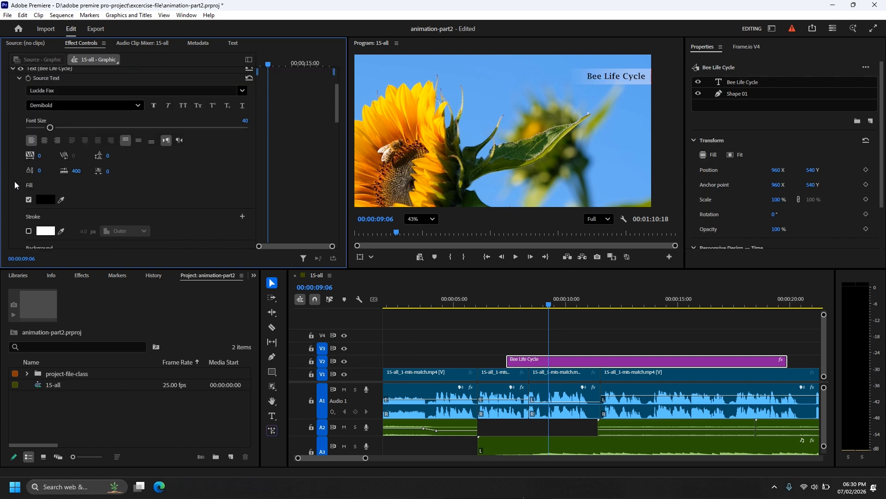
pyautogui.scroll(-8, 15, 185)
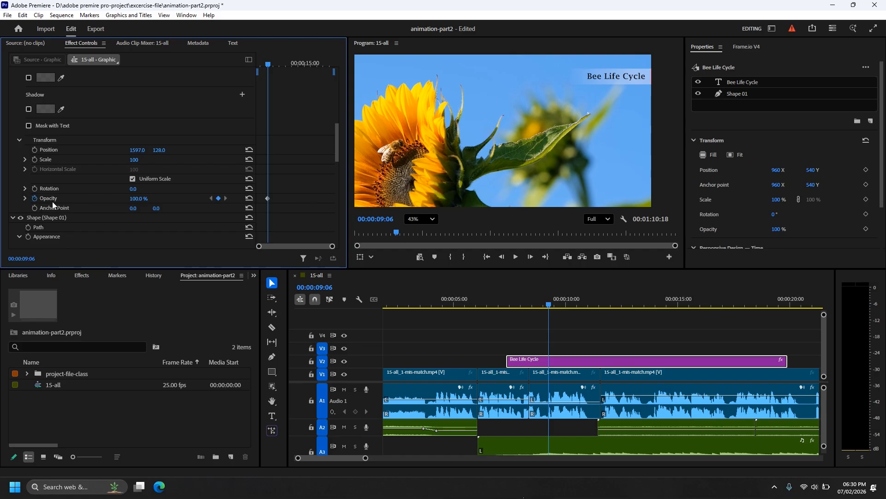
pyautogui.moveTo(137, 201); pyautogui.dragTo(87, 201)
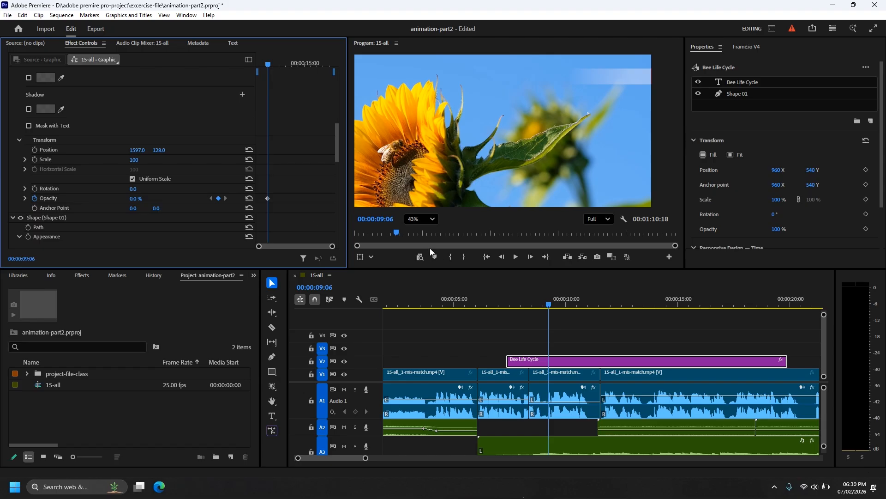
pyautogui.moveTo(271, 66); pyautogui.dragTo(283, 65)
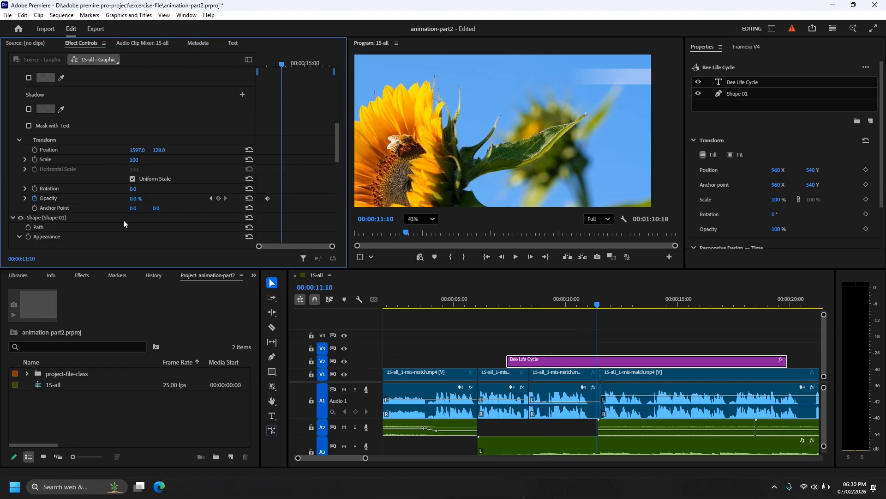
pyautogui.moveTo(134, 199); pyautogui.dragTo(181, 199)
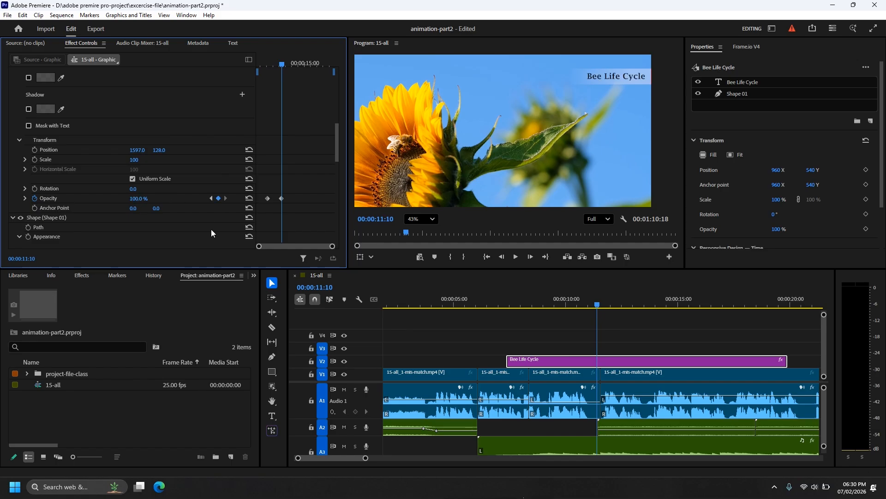
# Play the title's fade-in from its first Opacity keyframe.
pyautogui.click(211, 202)
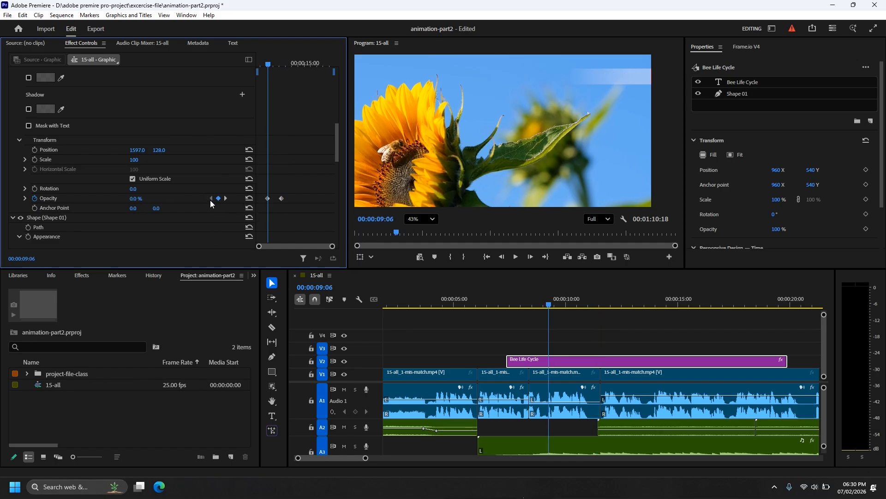
pyautogui.press('space')
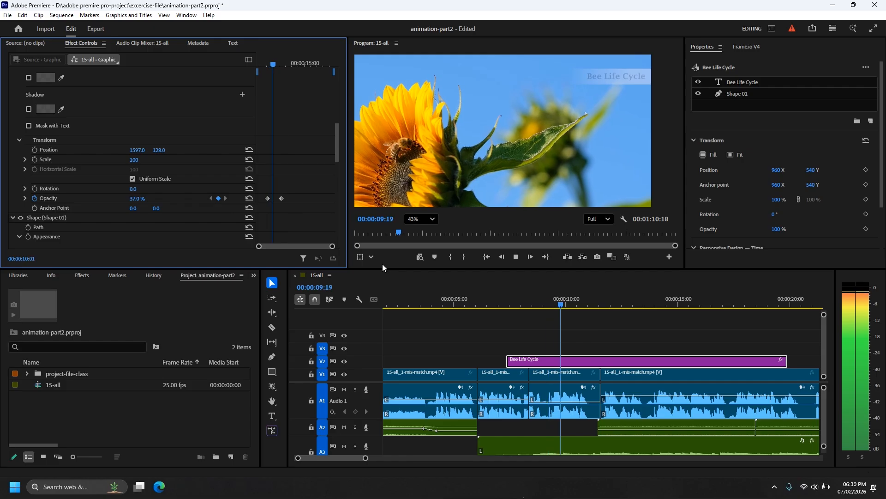
pyautogui.press('space')
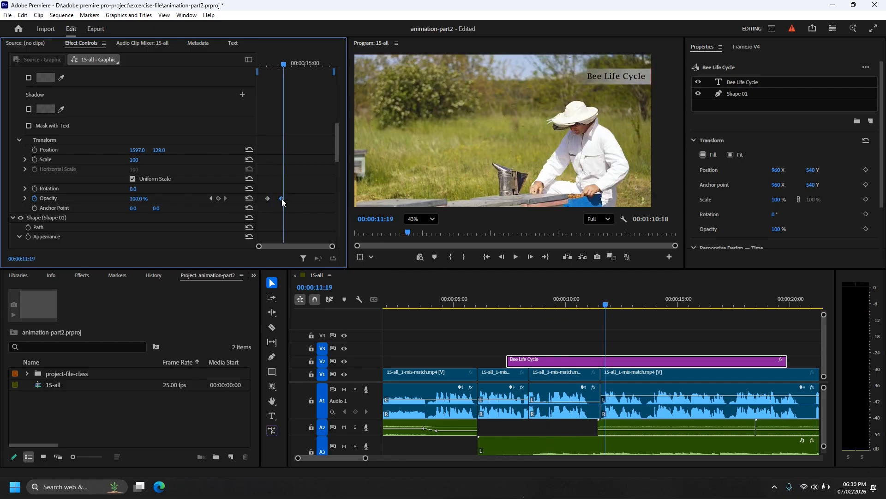
# Shorten the title's fade-in by moving its second Opacity keyframe earlier to 00:00:10:13, and play it again from the first keyframe.
pyautogui.moveTo(281, 199); pyautogui.dragTo(276, 198)
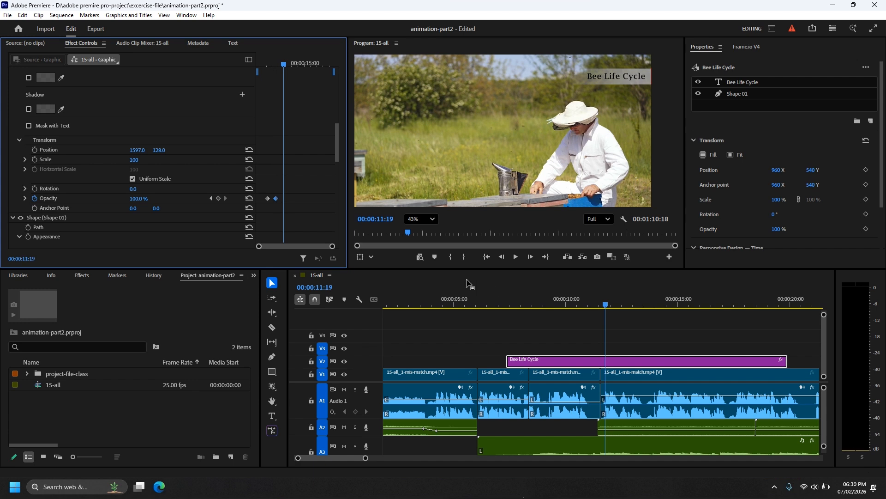
pyautogui.click(211, 198)
pyautogui.press('space')
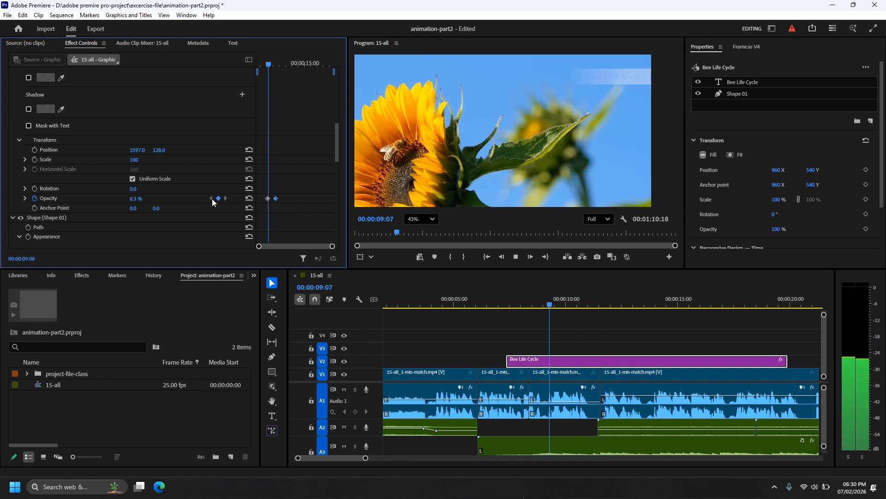
pyautogui.press('space')
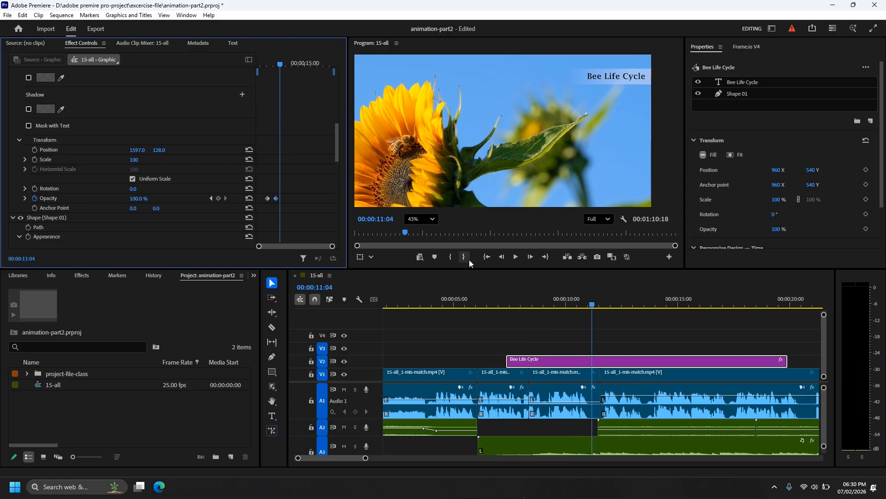
pyautogui.moveTo(591, 305)
pyautogui.mouseDown()
pyautogui.moveTo(569, 300)
pyautogui.moveTo(585, 303)
pyautogui.mouseUp()
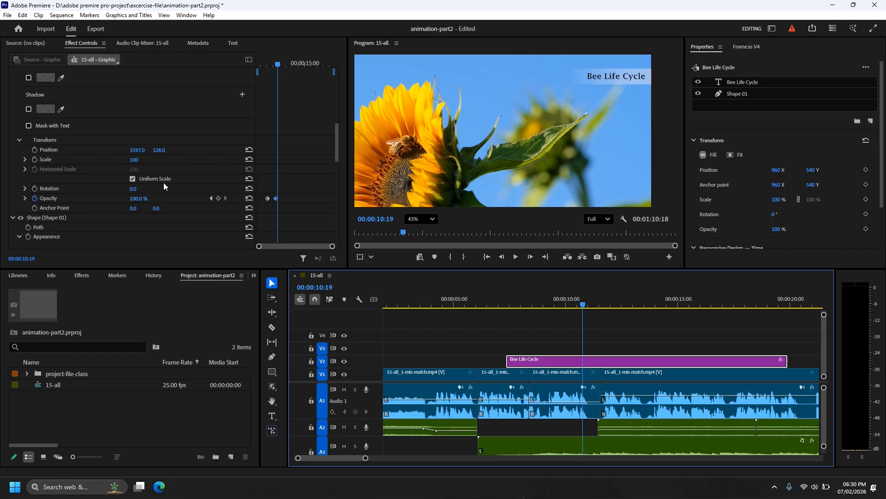
# Keyframe the title's horizontal Position from 1663 at 00:00:09:06 to 1606 at 00:00:10:13, raising the first Opacity keyframe to 64% meanwhile and resetting it to 0%.
pyautogui.click(211, 198)
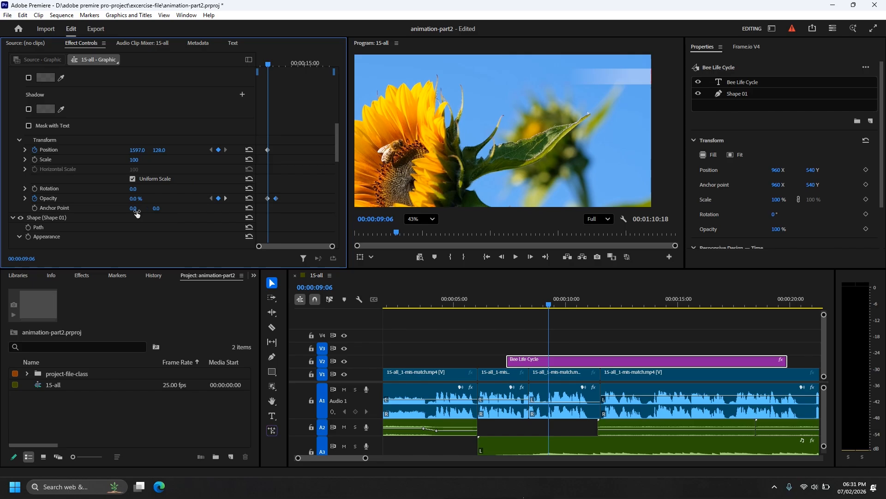
pyautogui.moveTo(135, 198); pyautogui.dragTo(138, 199)
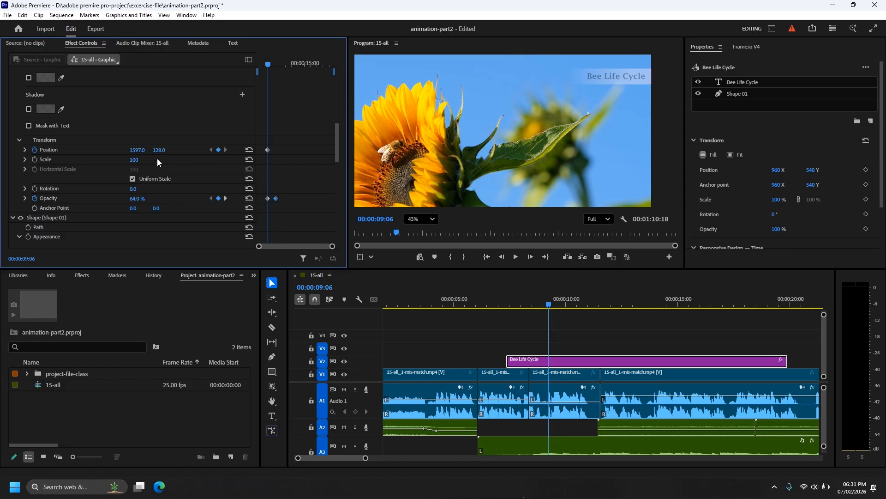
pyautogui.moveTo(136, 154); pyautogui.dragTo(141, 152)
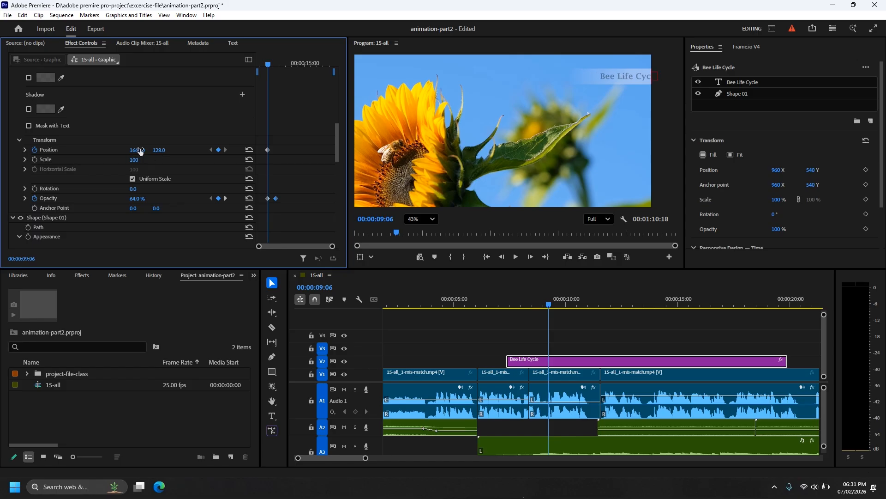
pyautogui.click(225, 199)
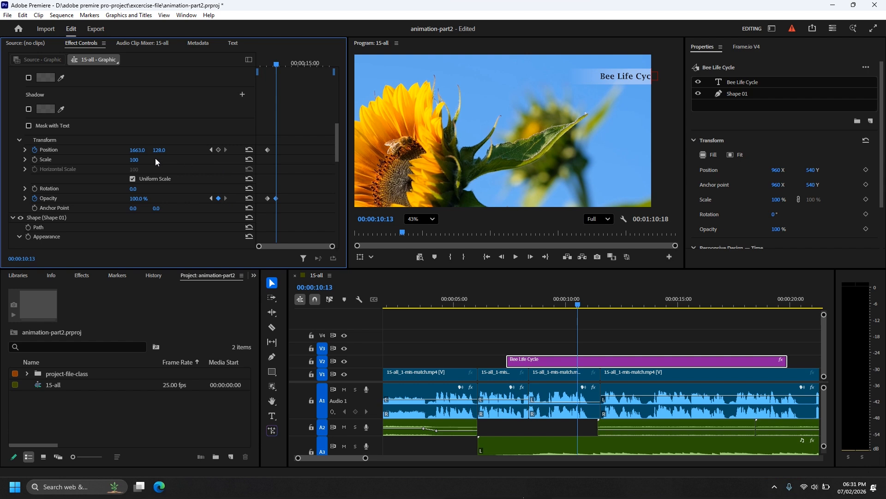
pyautogui.moveTo(138, 150); pyautogui.dragTo(111, 150)
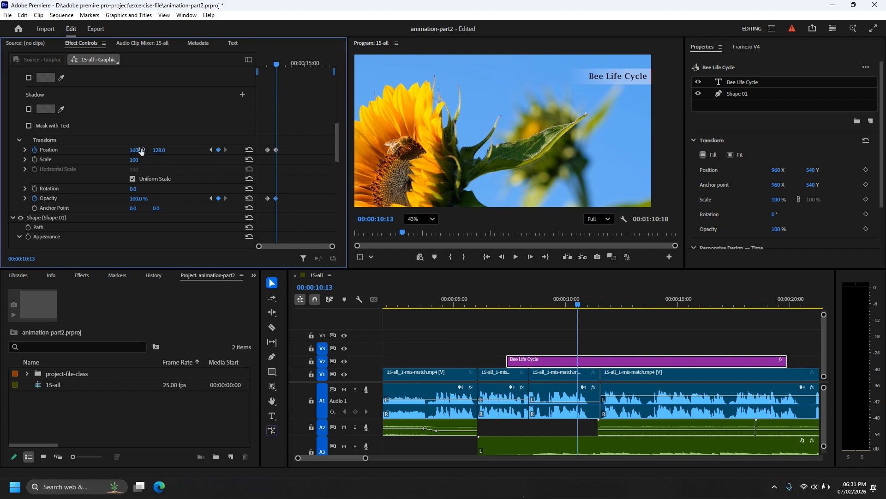
pyautogui.click(211, 150)
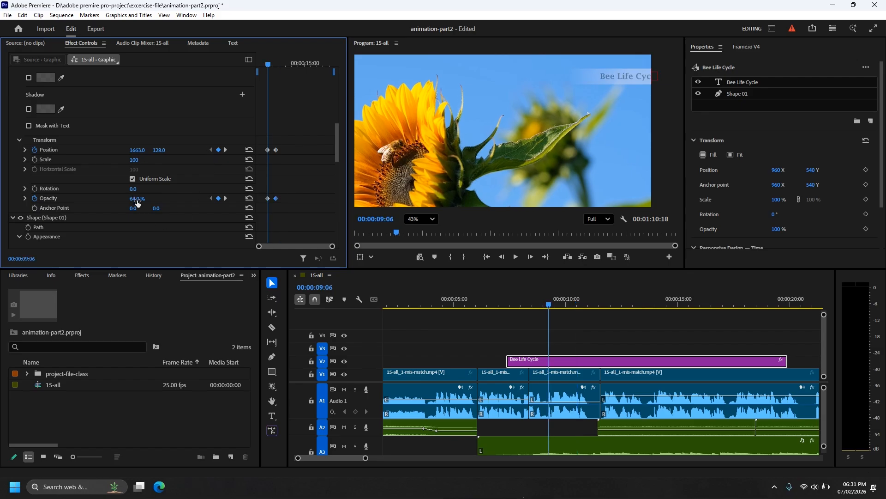
pyautogui.moveTo(137, 198); pyautogui.dragTo(115, 198)
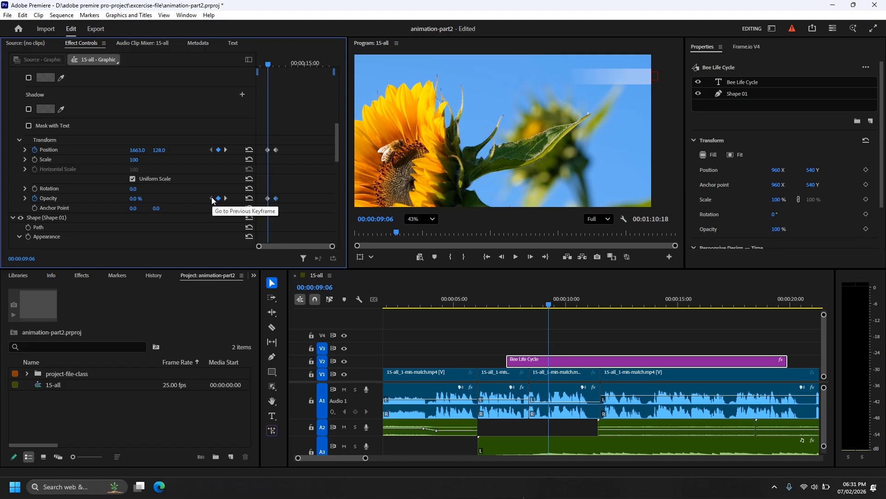
# Play the title's combined slide and fade-in from the first keyframe at 00:00:09:06.
pyautogui.press('space')
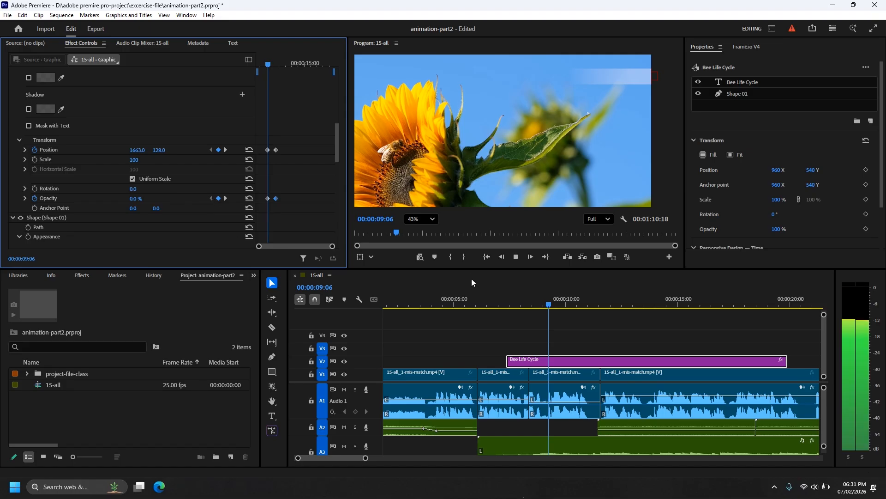
pyautogui.press('space')
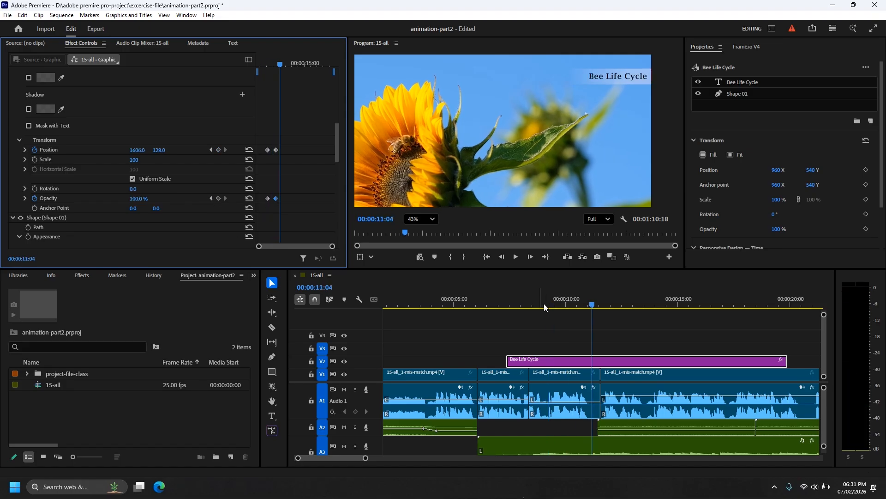
pyautogui.scroll(-1, 566, 317)
pyautogui.scroll(-2, 566, 317)
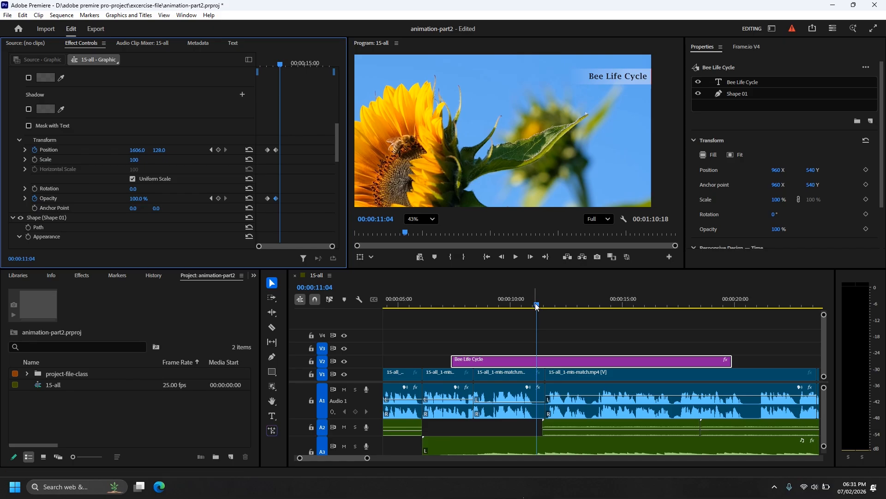
# Fade the Bee Life Cycle title out with Opacity keyframes of 100% at 00:00:14:19 and 0% at 00:00:16:17.
pyautogui.moveTo(537, 305); pyautogui.dragTo(617, 319)
pyautogui.scroll(-1, 600, 360)
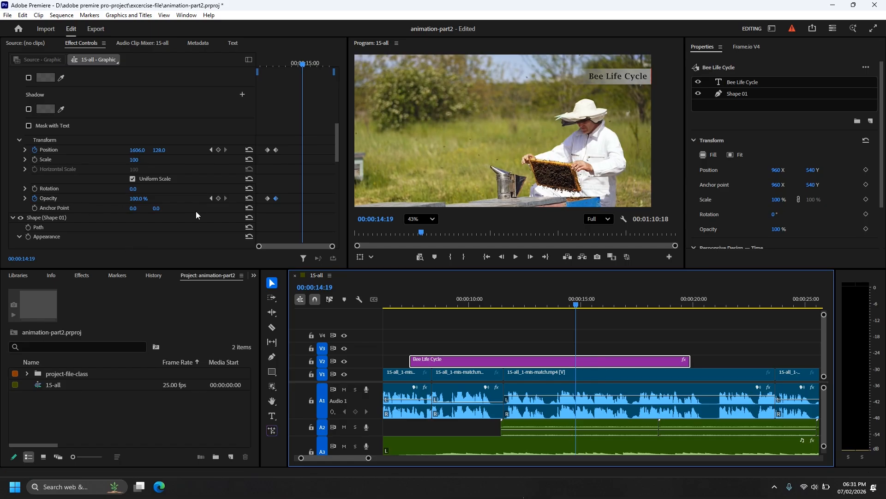
pyautogui.click(218, 198)
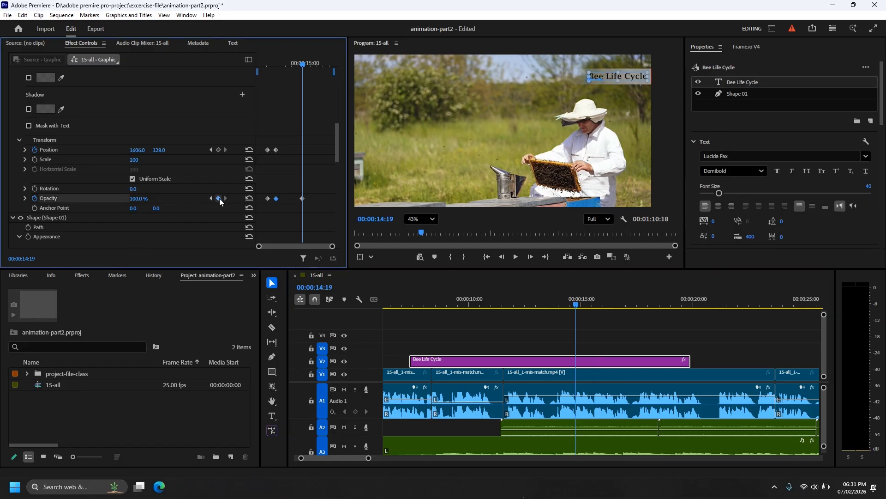
pyautogui.moveTo(306, 69); pyautogui.dragTo(316, 67)
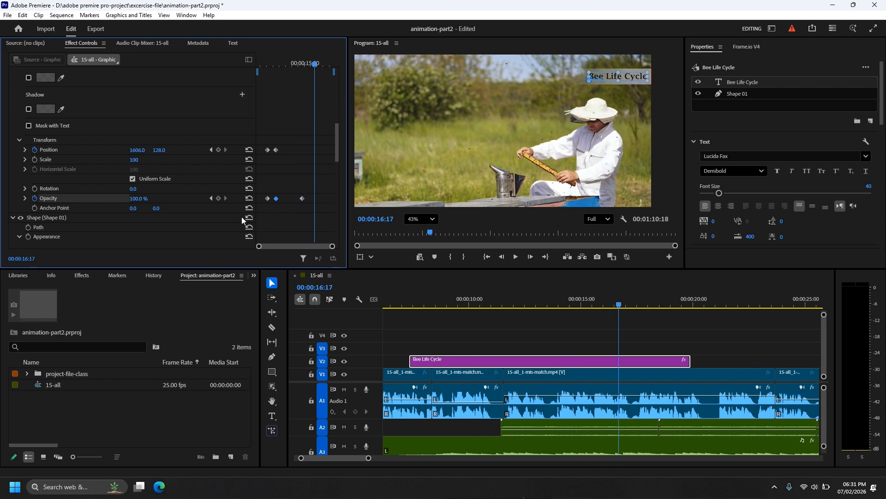
pyautogui.moveTo(137, 200); pyautogui.dragTo(88, 201)
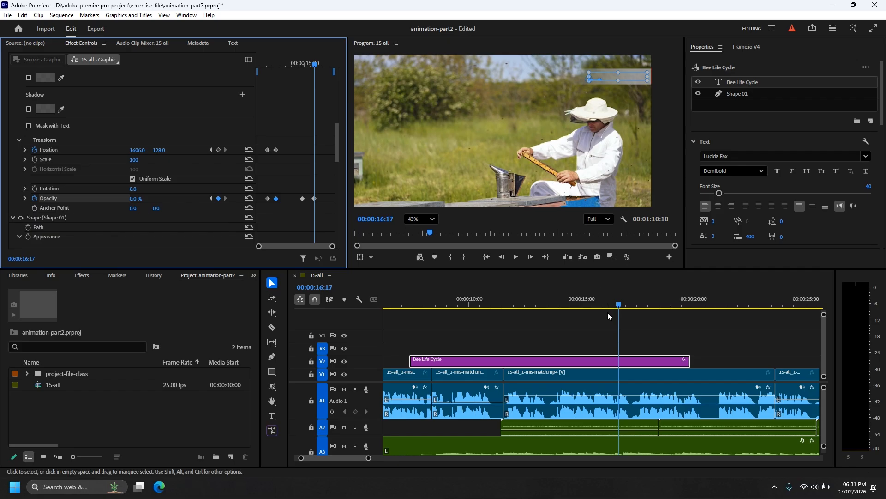
# Play the title animation from the start of the graphic clip at 00:00:07:10 through its fade-out.
pyautogui.click(592, 298)
pyautogui.moveTo(592, 304); pyautogui.dragTo(410, 322)
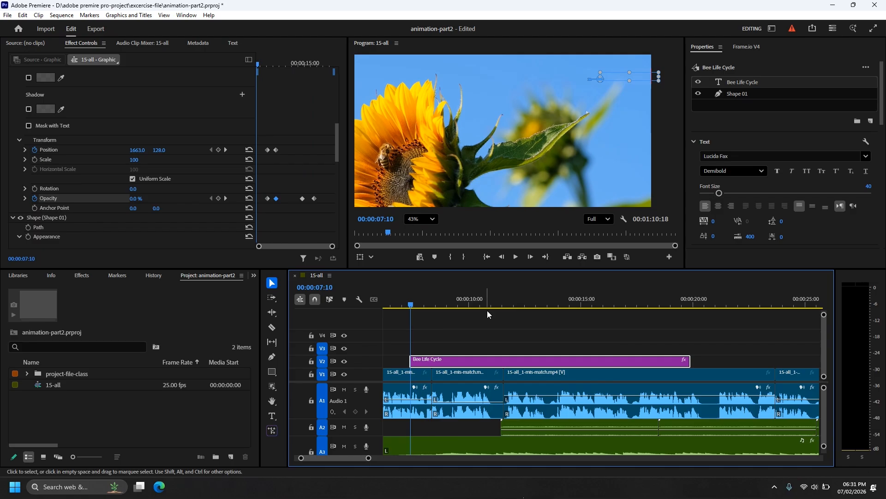
pyautogui.press('space')
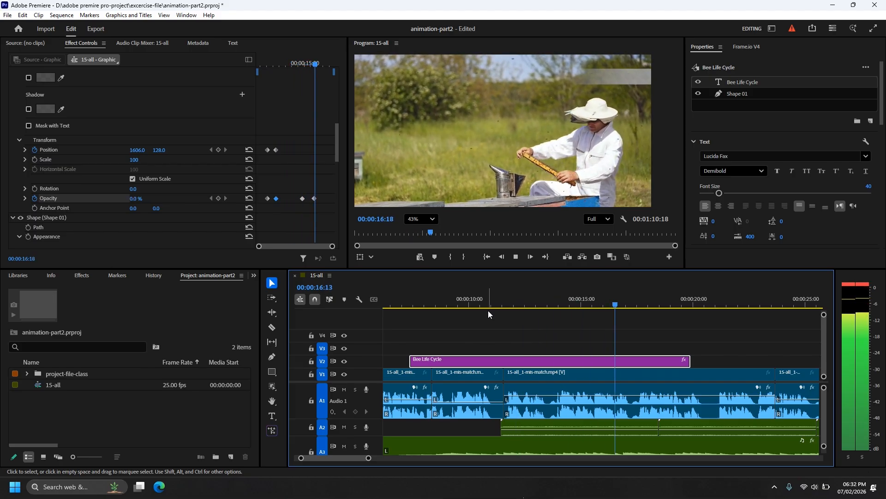
pyautogui.press('space')
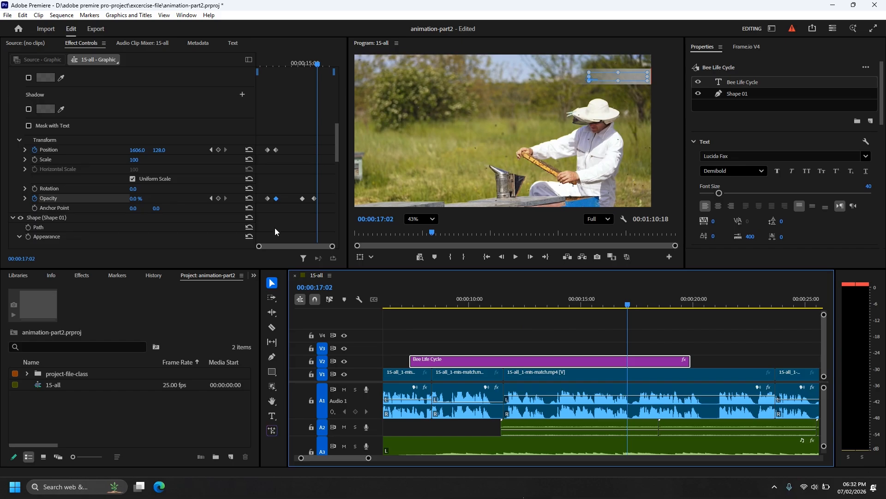
# At the fade-out's first keyframe, hide the Bee Life Cycle layer and place a new text layer reading "Doc Of Bee" on the gradient bar.
pyautogui.click(211, 198)
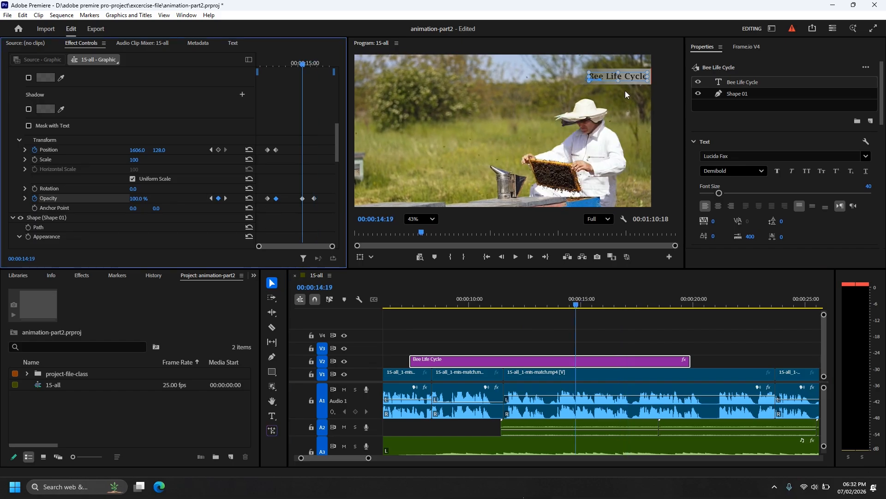
pyautogui.click(698, 83)
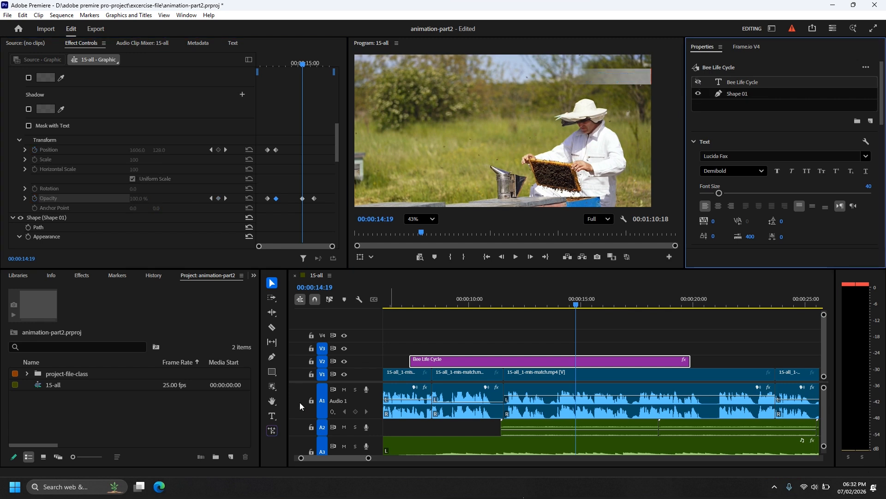
pyautogui.click(272, 415)
pyautogui.click(571, 111)
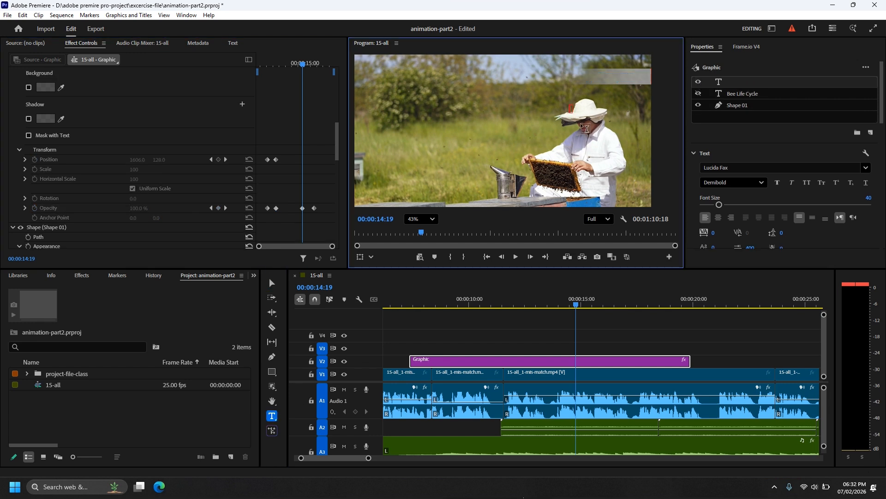
pyautogui.write('Doc Of Bee')
pyautogui.press('Escape')
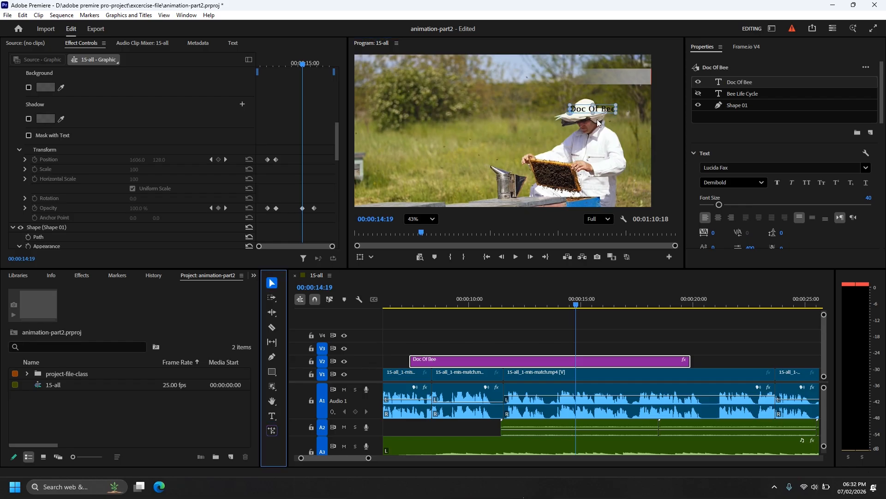
pyautogui.moveTo(602, 109); pyautogui.dragTo(628, 76)
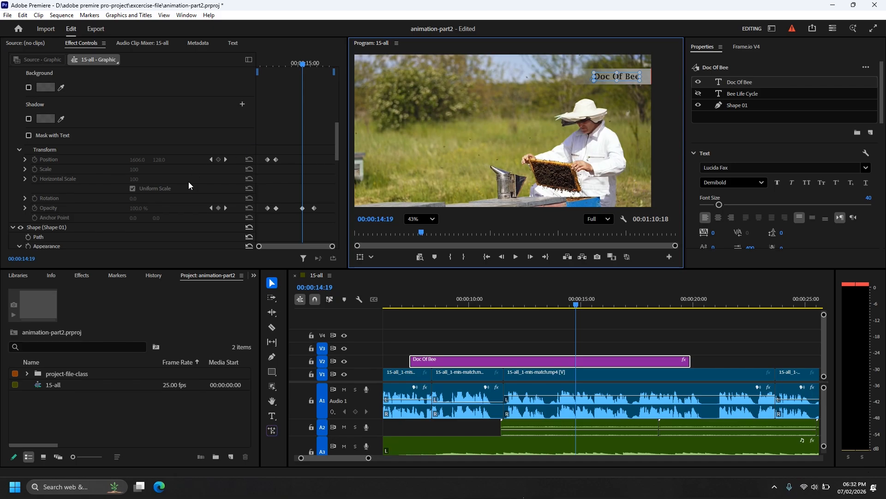
# Start an Opacity animation on the Doc Of Bee text with a 0% keyframe at 00:00:14:19.
pyautogui.click(334, 152)
pyautogui.click(773, 84)
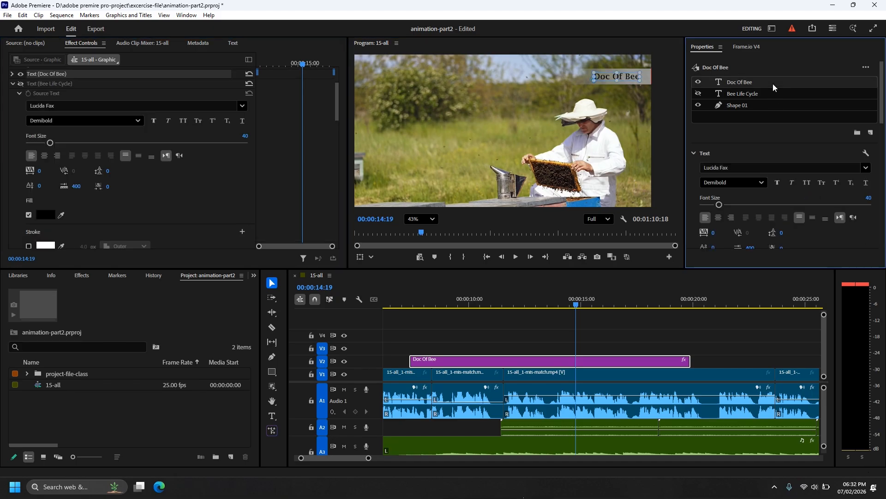
pyautogui.click(12, 74)
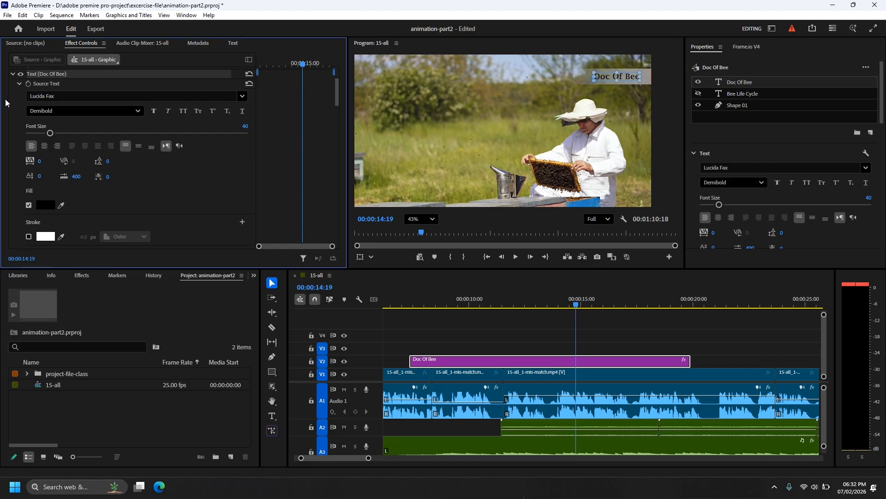
pyautogui.scroll(-5, 6, 116)
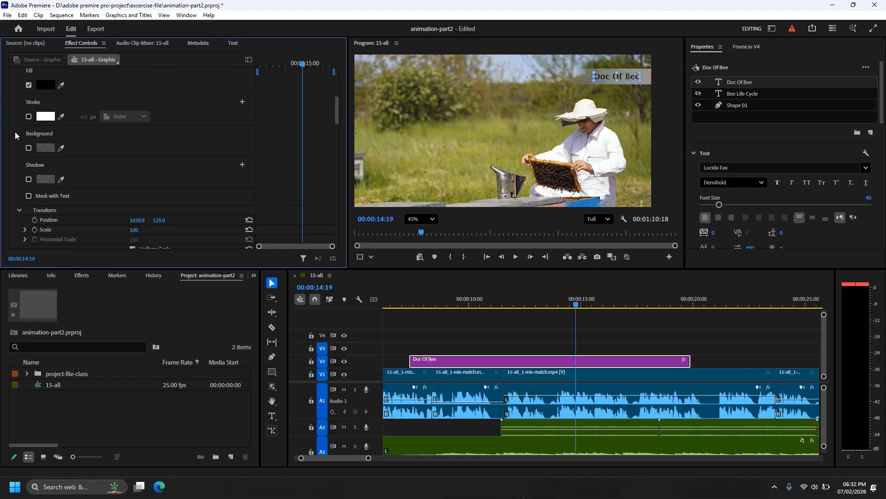
pyautogui.scroll(-2, 13, 133)
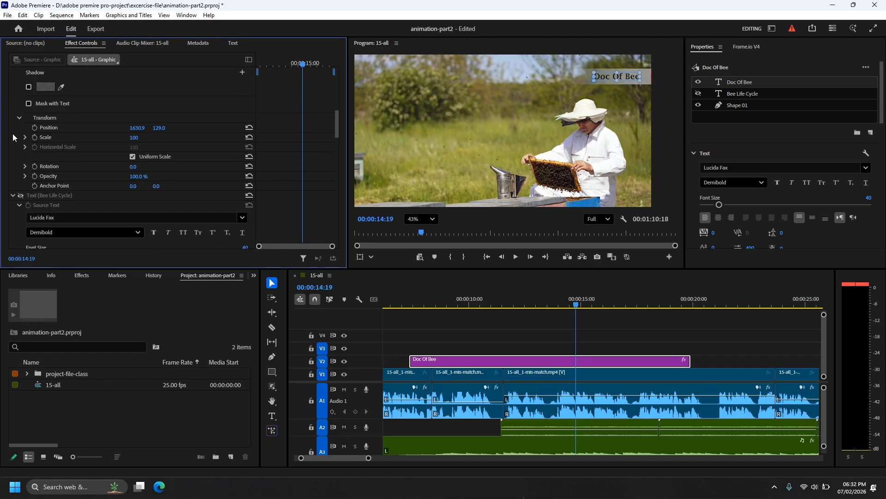
pyautogui.click(36, 177)
pyautogui.moveTo(140, 178); pyautogui.dragTo(92, 178)
# Raise the Doc Of Bee text's Opacity at 00:00:16:15, near the end of the Bee Life Cycle fade-out, to create its fade-in.
pyautogui.moveTo(579, 307); pyautogui.dragTo(585, 306)
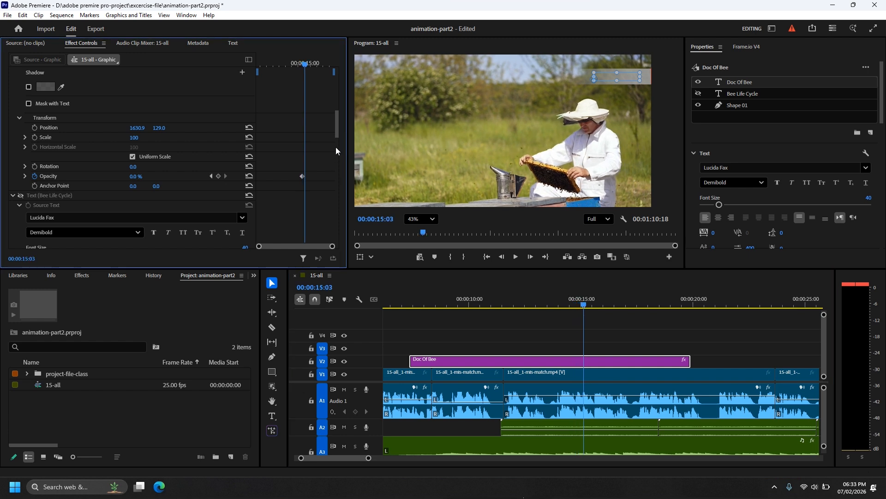
pyautogui.moveTo(336, 134)
pyautogui.mouseDown()
pyautogui.moveTo(332, 199)
pyautogui.moveTo(337, 186)
pyautogui.mouseUp()
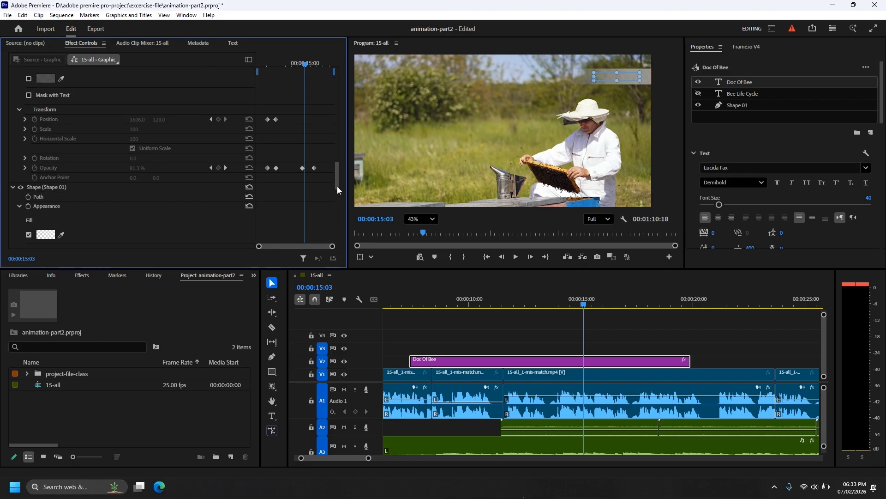
pyautogui.moveTo(309, 66); pyautogui.dragTo(316, 65)
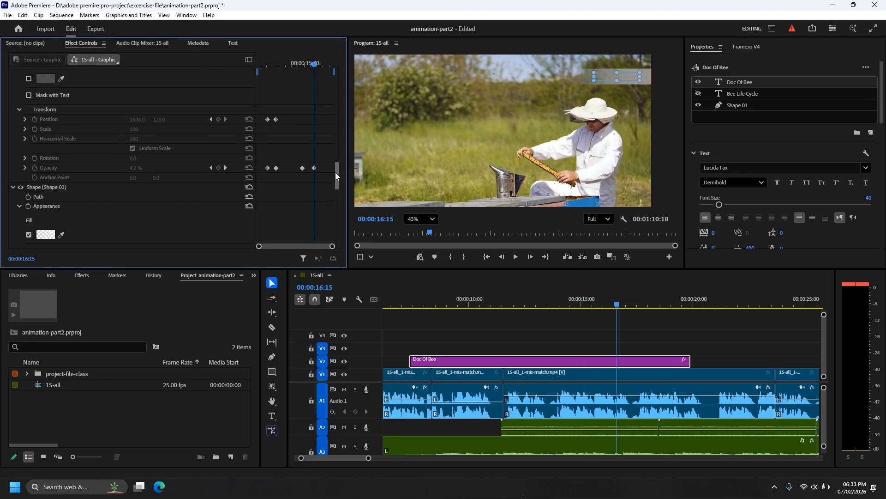
pyautogui.moveTo(335, 173)
pyautogui.mouseDown()
pyautogui.moveTo(342, 68)
pyautogui.moveTo(340, 128)
pyautogui.mouseUp()
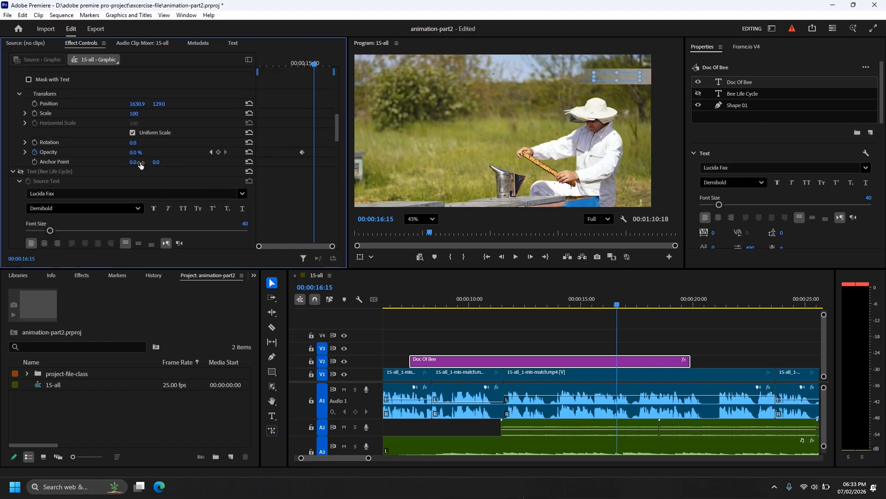
pyautogui.moveTo(132, 156); pyautogui.dragTo(143, 153)
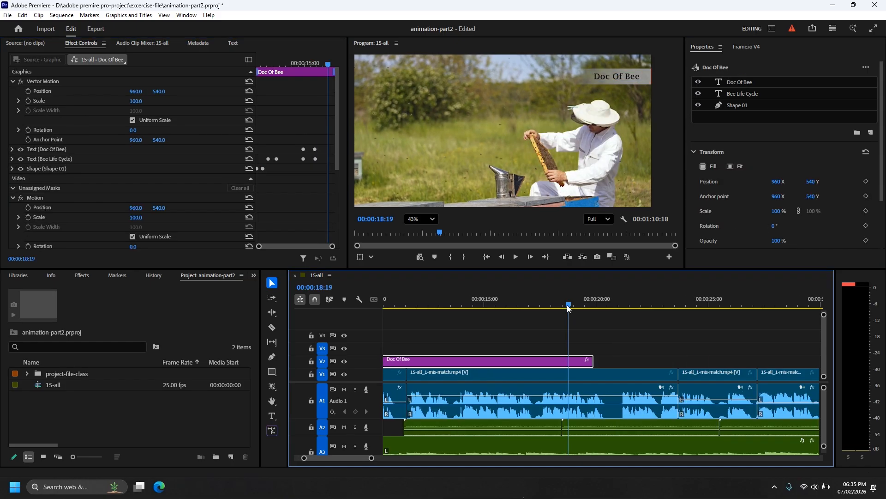
# Extend the Doc Of Bee graphic clip on V2 to the end of the sequence and deselect it.
pyautogui.press('-')
pyautogui.press('-')
pyautogui.press('-')
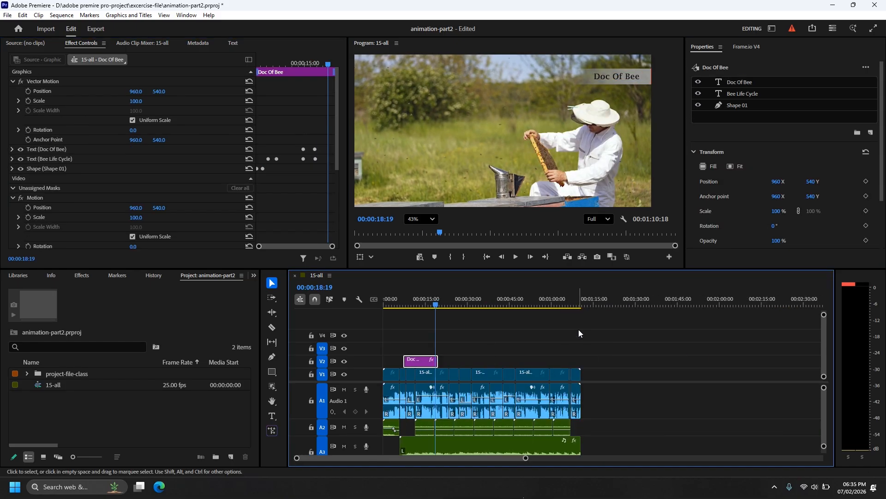
pyautogui.press('=')
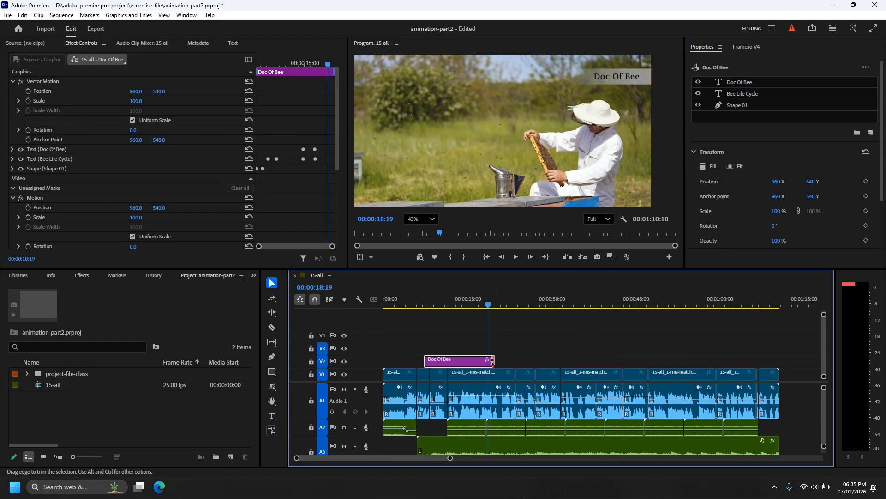
pyautogui.moveTo(491, 360); pyautogui.dragTo(779, 371)
pyautogui.click(558, 311)
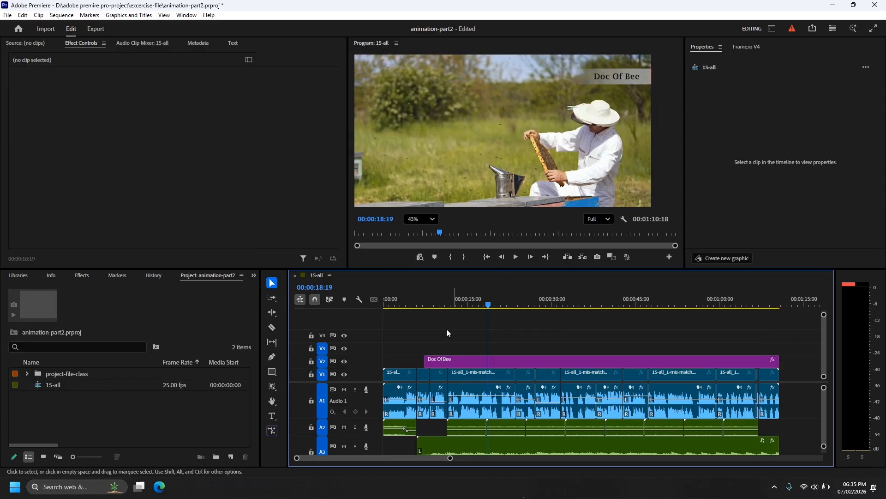
# Play the finished title sequence from 00:00:07:12 in a maximized Program monitor at Fit zoom, and return to the normal layout.
pyautogui.moveTo(421, 306); pyautogui.dragTo(425, 305)
pyautogui.press('`')
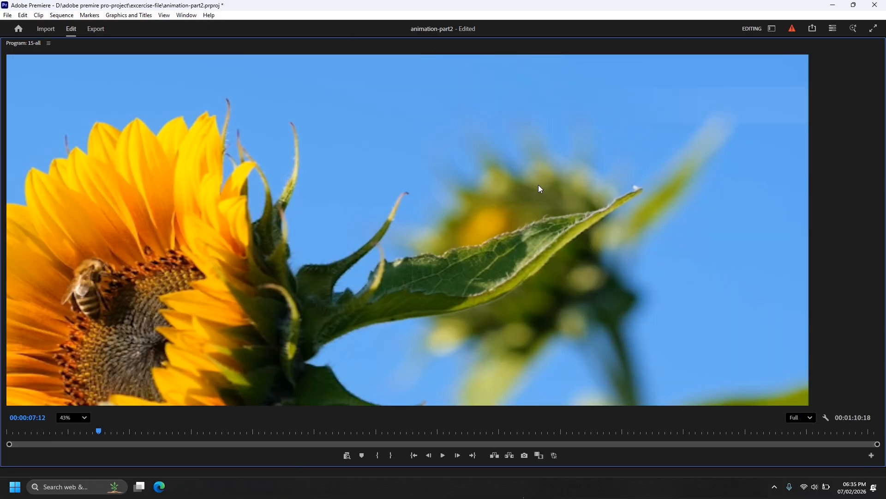
pyautogui.click(73, 417)
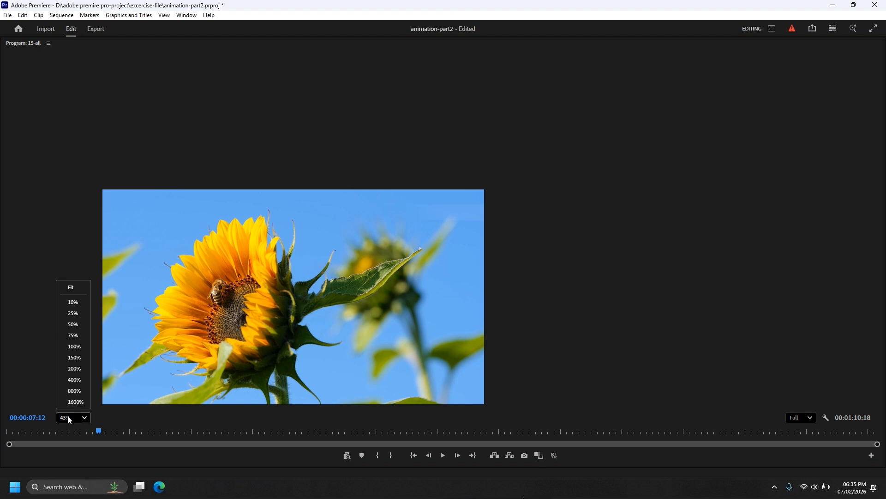
pyautogui.click(83, 287)
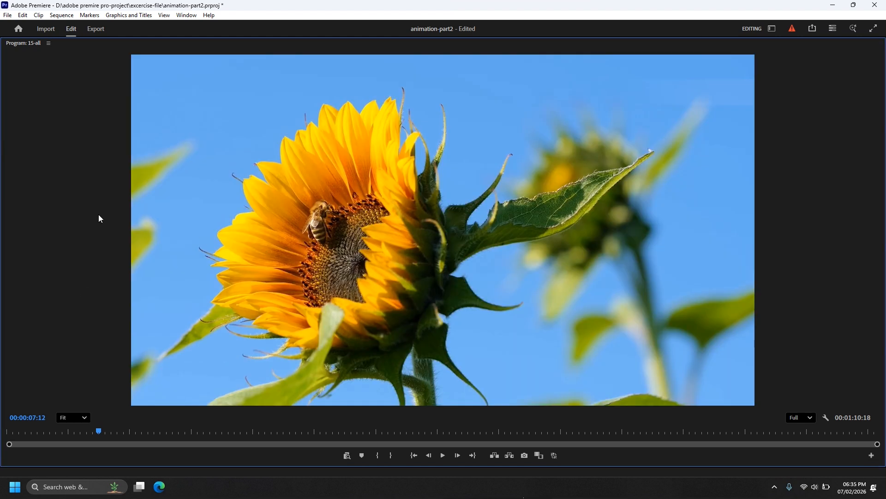
pyautogui.press('space')
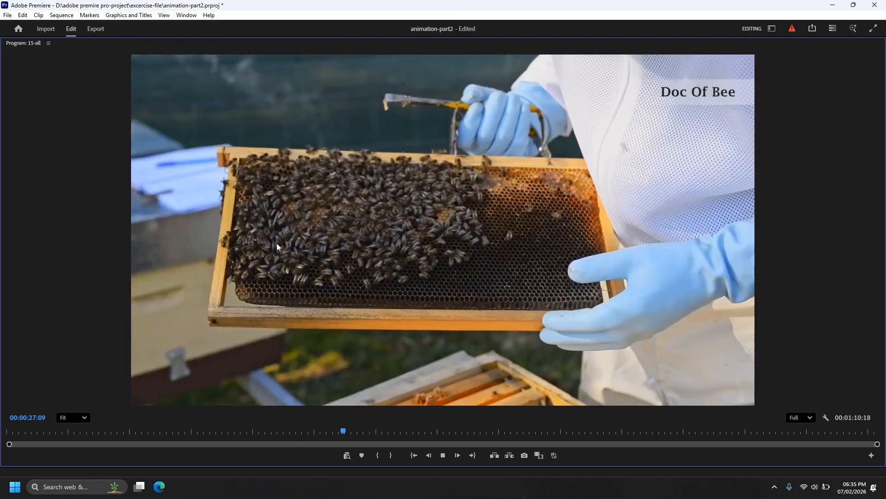
pyautogui.press('`')
pyautogui.press('space')
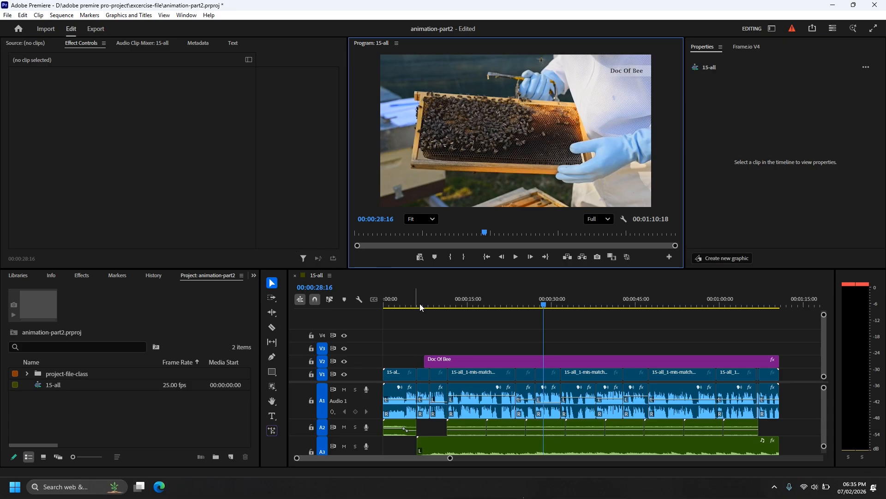